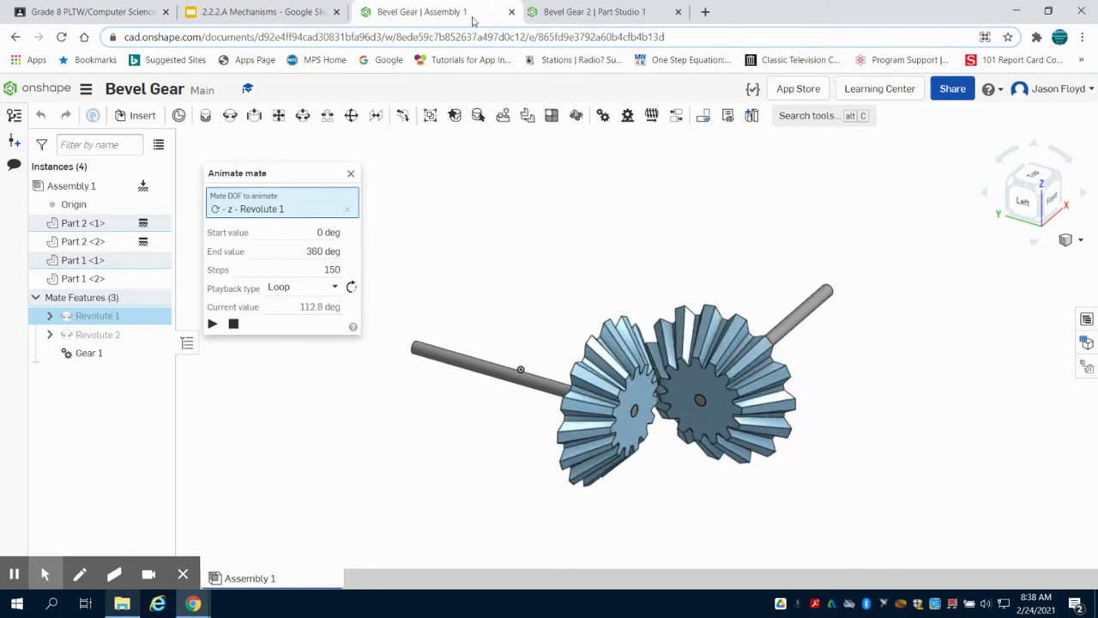
Switch to the empty Part Studio of the Bevel Gear 2 document
left_click(583, 12)
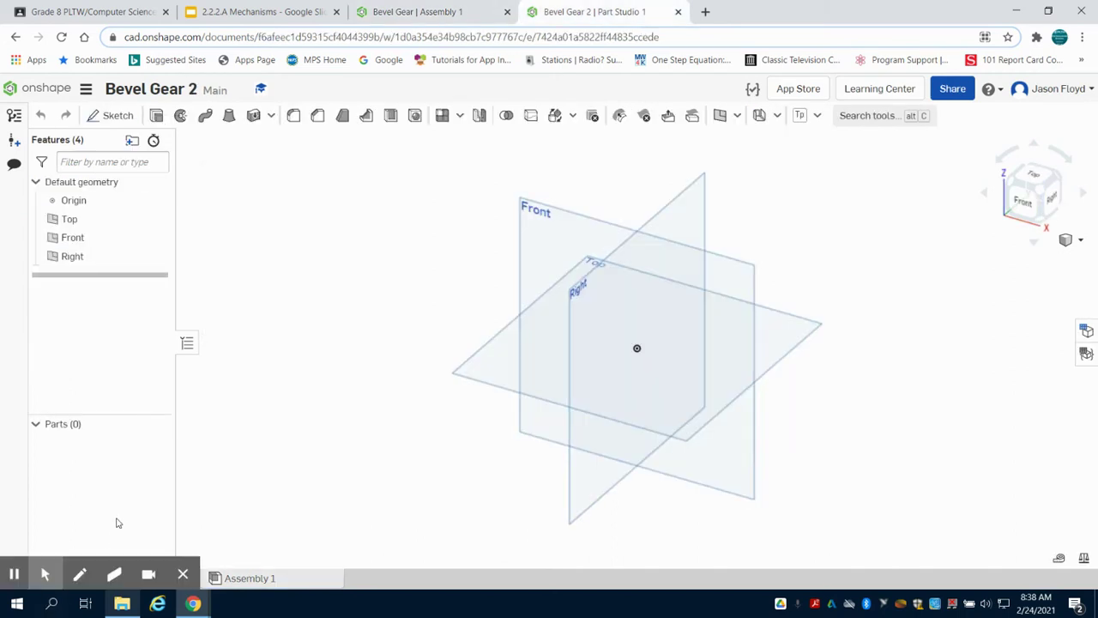
left_click(48, 573)
left_click(12, 573)
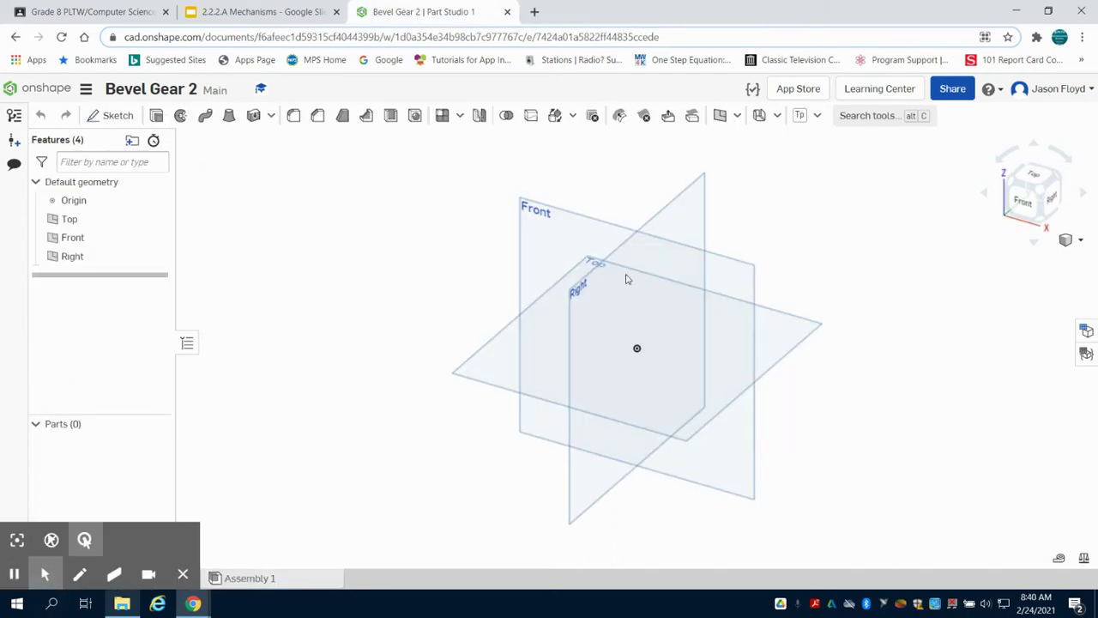
left_click(120, 114)
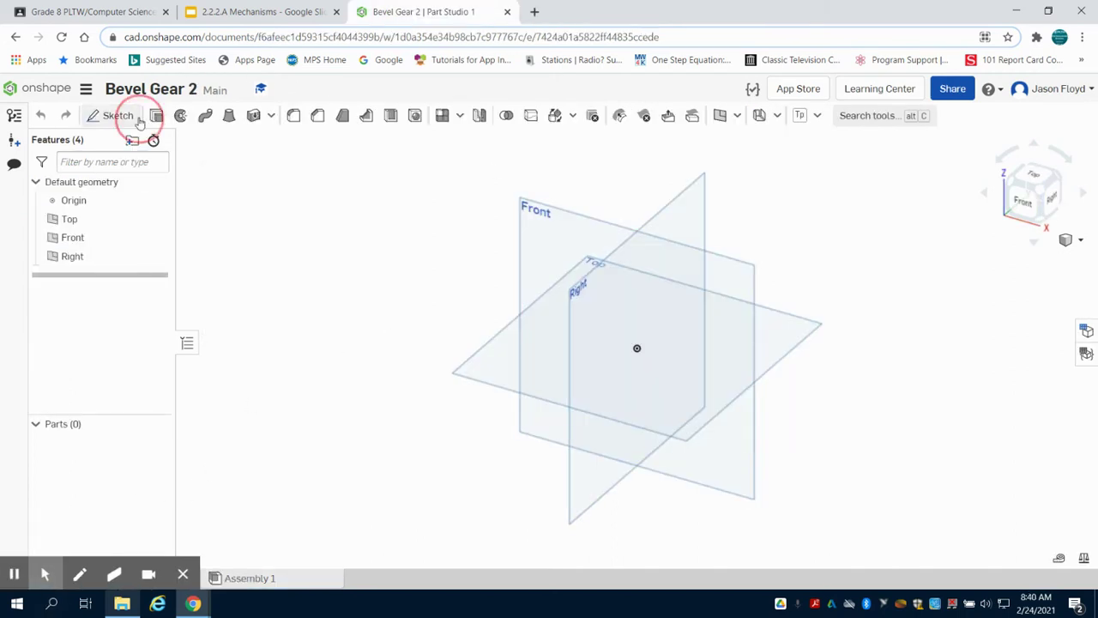
left_click(537, 347)
left_click(1036, 175)
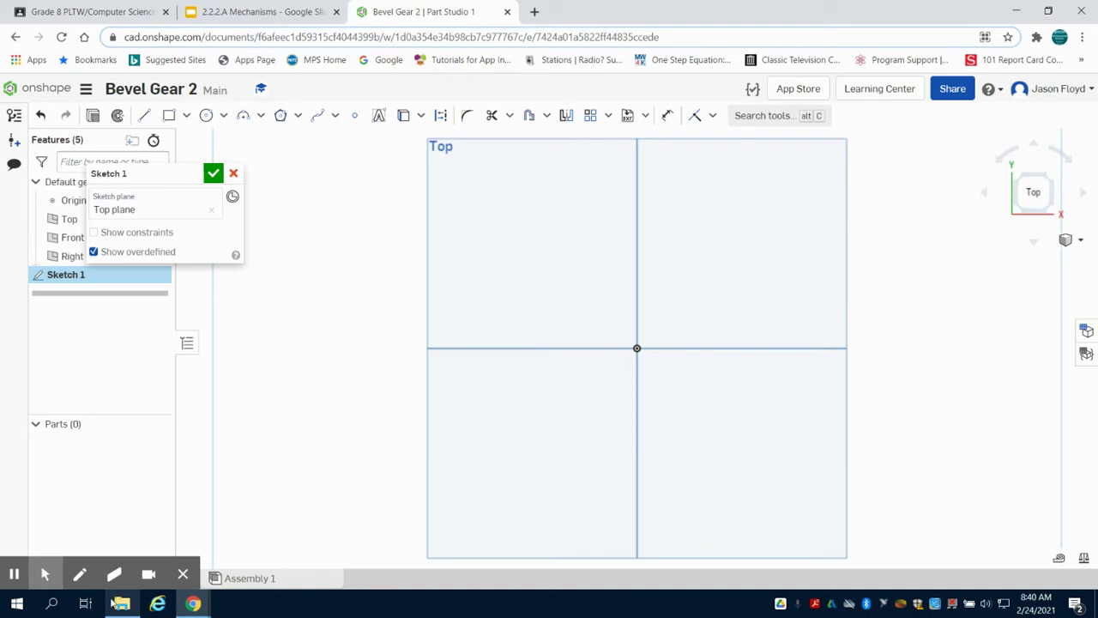
left_click(233, 175)
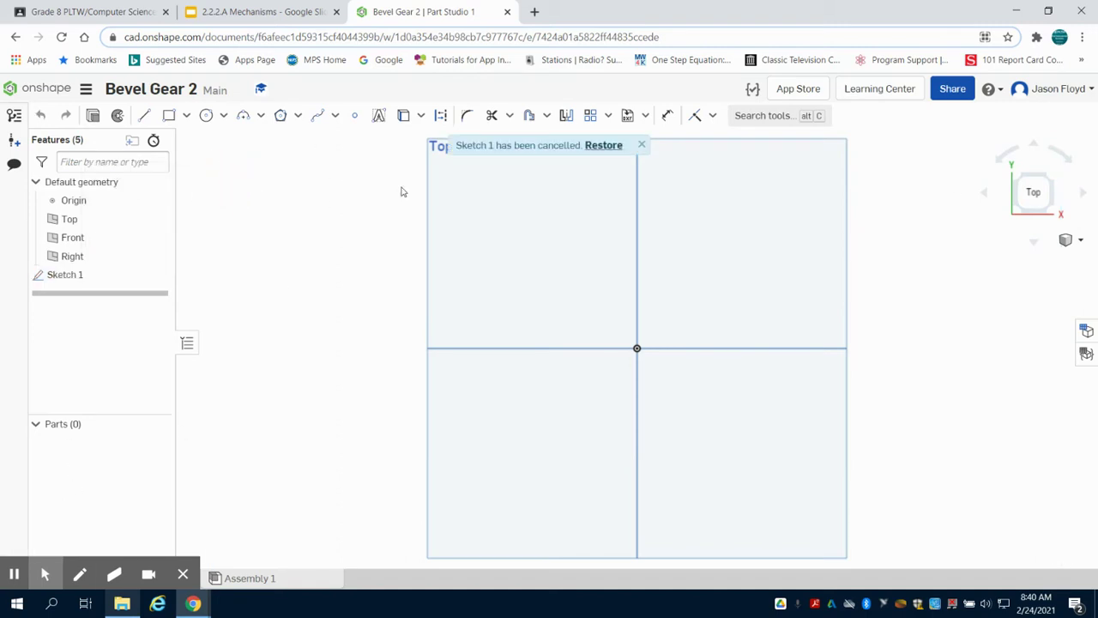
Start a new sketch on the Front plane
left_click(1023, 180)
left_click_drag(1023, 180, 1034, 184)
left_click(1062, 178)
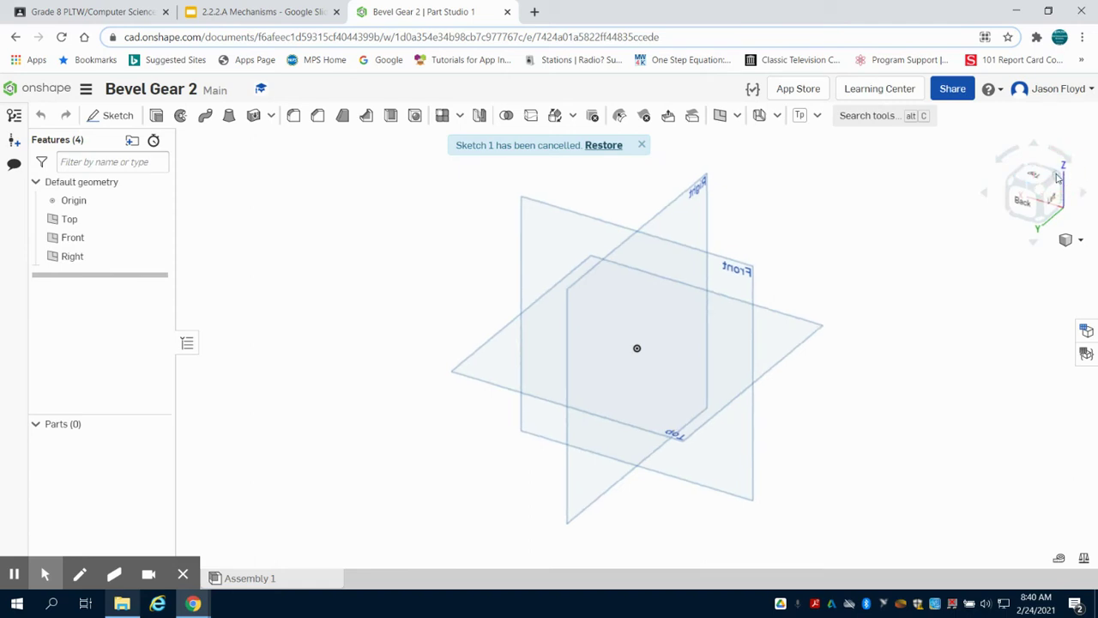
left_click(129, 117)
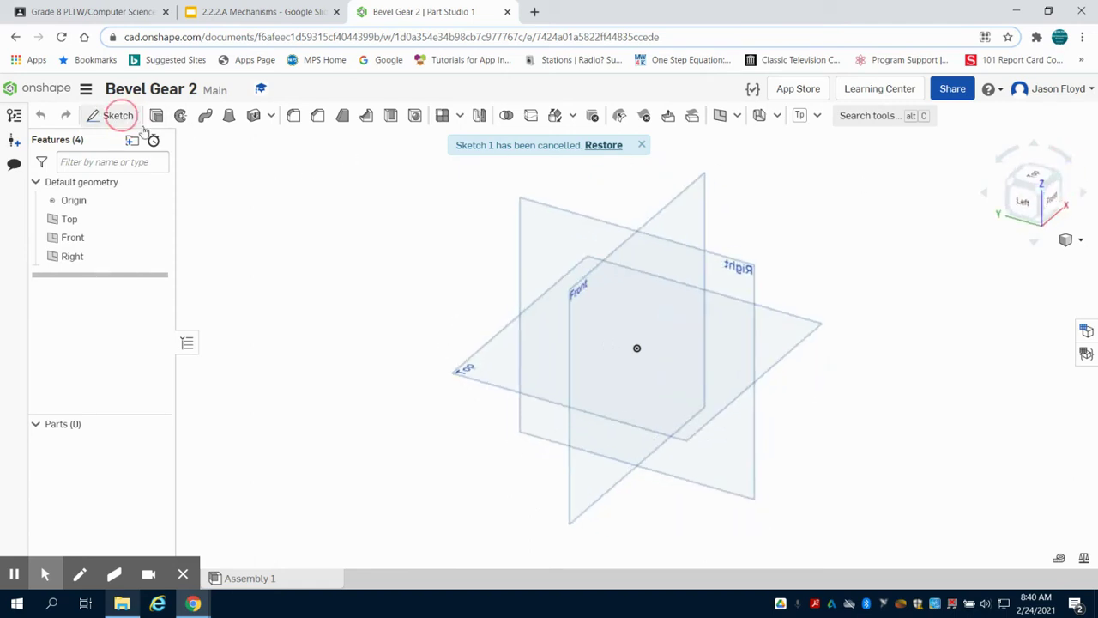
left_click(574, 347)
left_click(1049, 197)
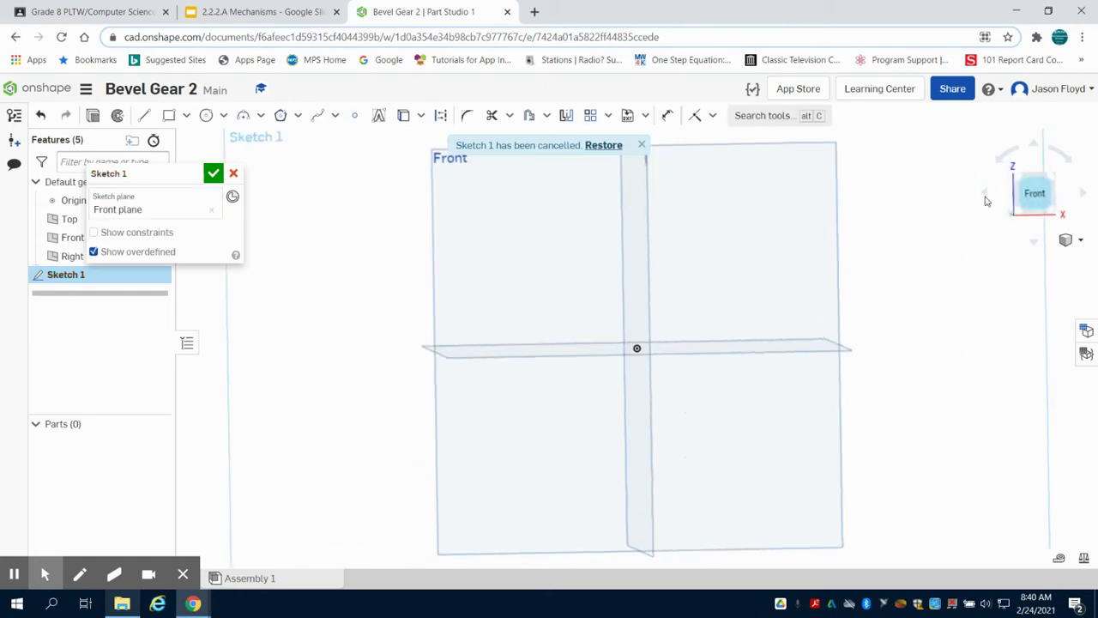
Sketch a circle centred on the origin with a diameter of 3 in
left_click(205, 115)
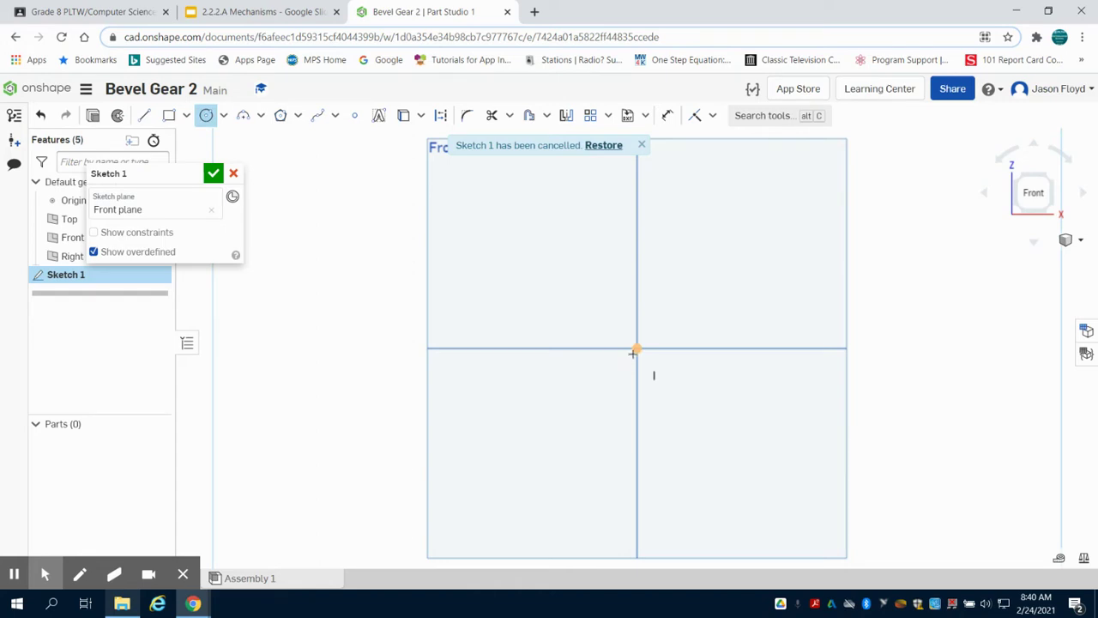
left_click(634, 350)
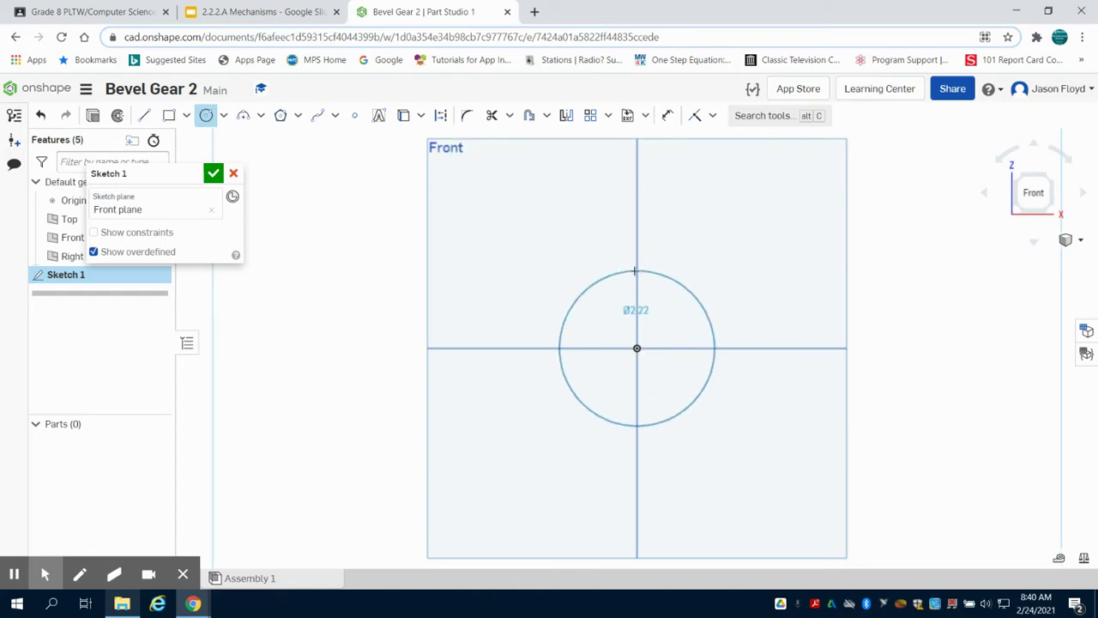
left_click(635, 272)
type("3")
key("Return")
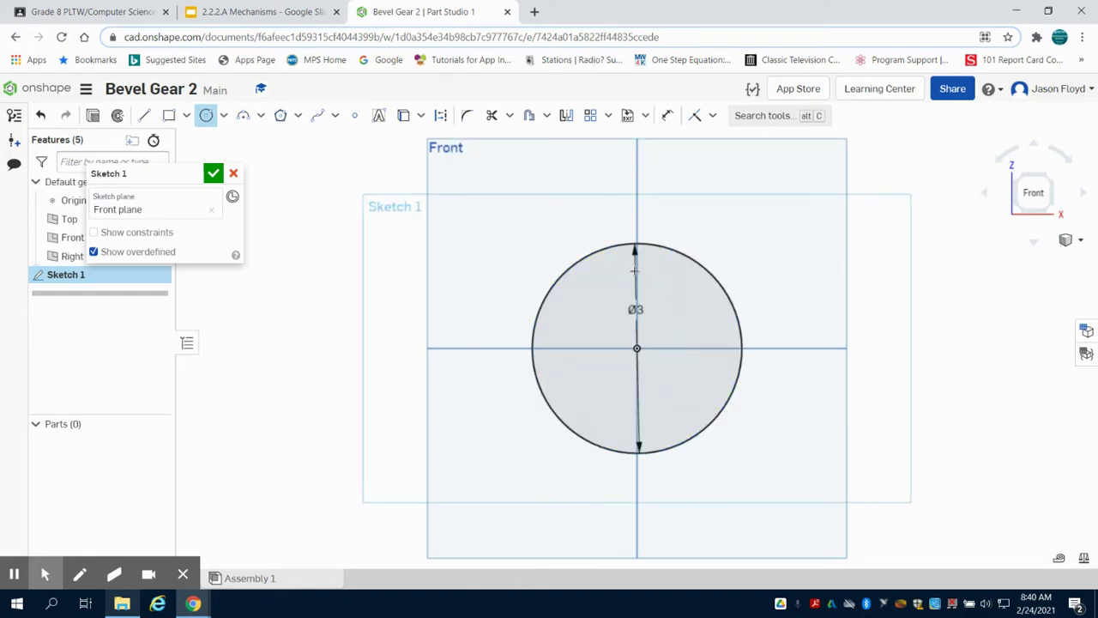
Draw a vertical construction line about 1.52 in long directly above the origin, crossing the circle's upper edge
scroll(614, 201, "up", 3)
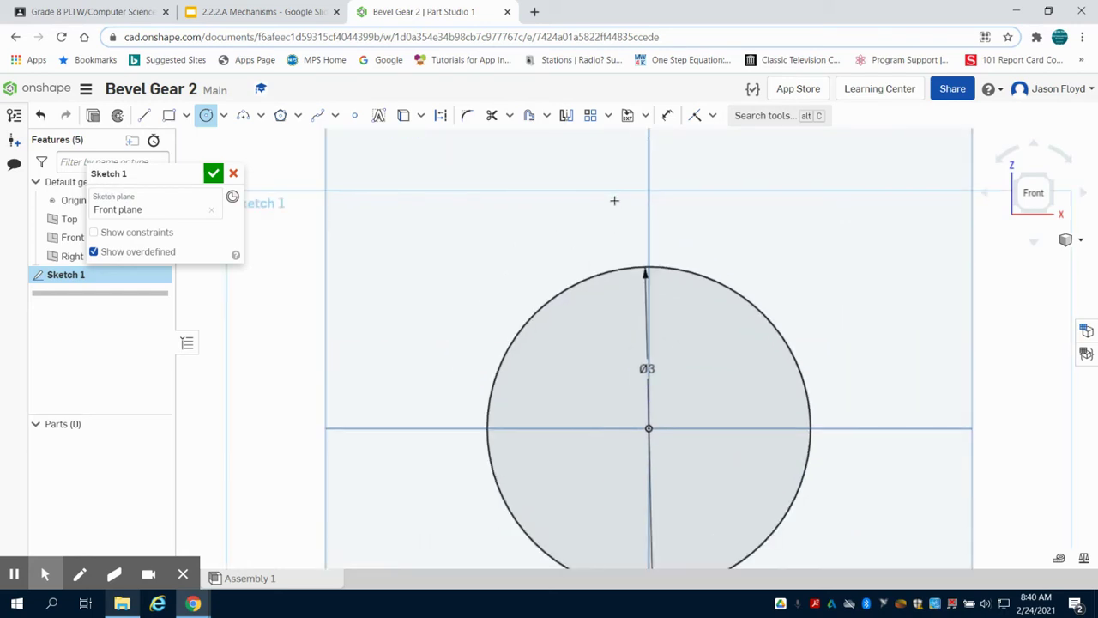
left_click(145, 115)
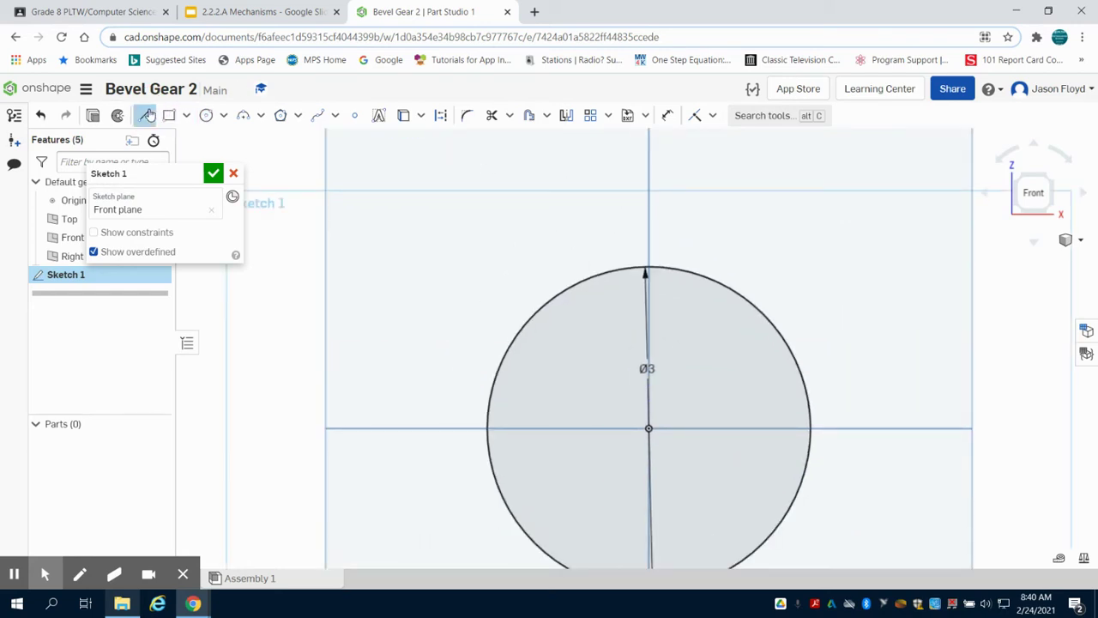
left_click(443, 122)
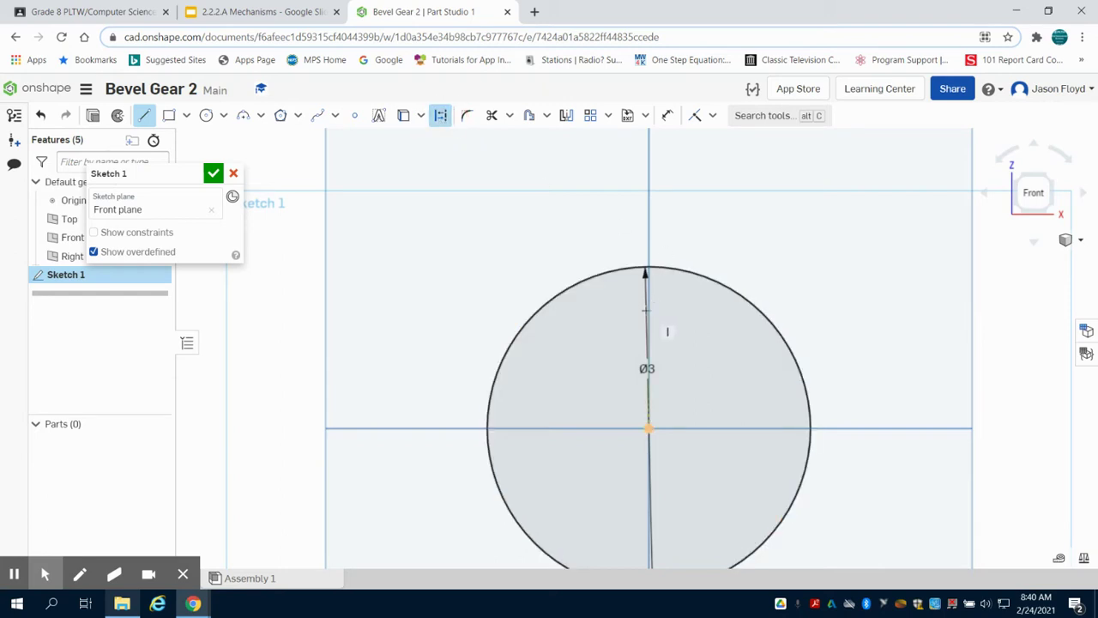
left_click(648, 148)
right_click(521, 163)
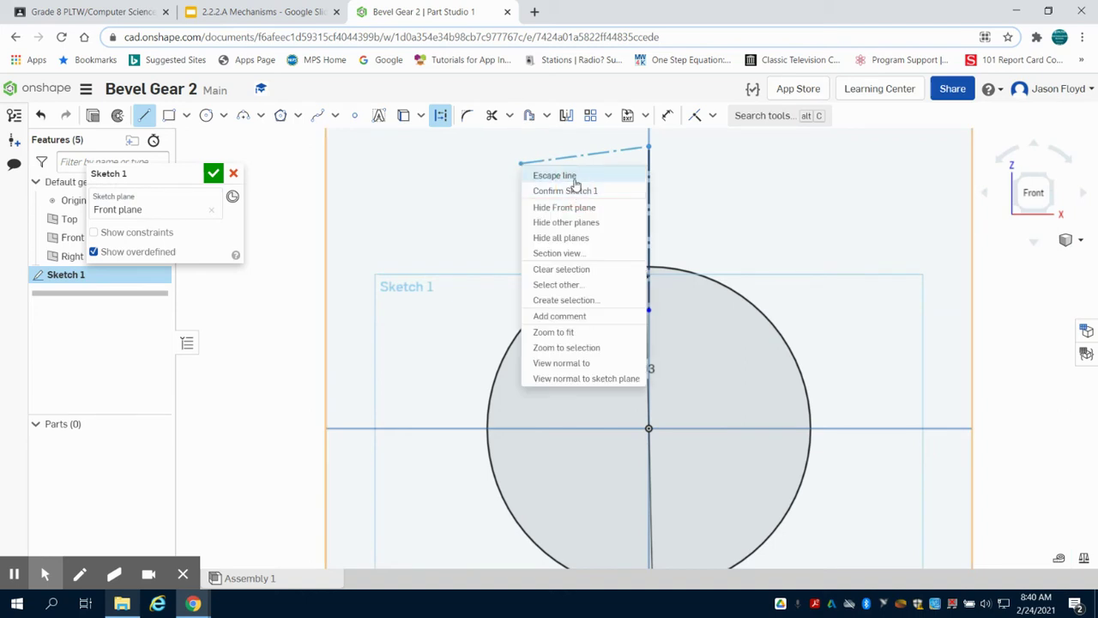
left_click(555, 176)
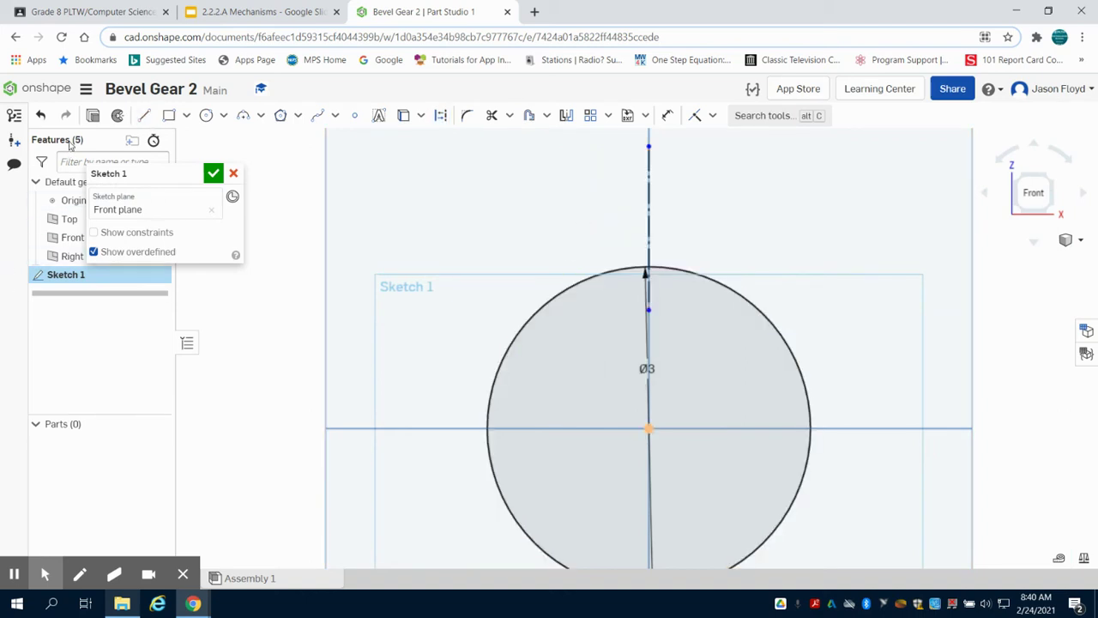
Sketch half a tooth with a slanted flank about 0.55 in long from the circle and a horizontal top line about 0.245 in long to the construction line
left_click(144, 115)
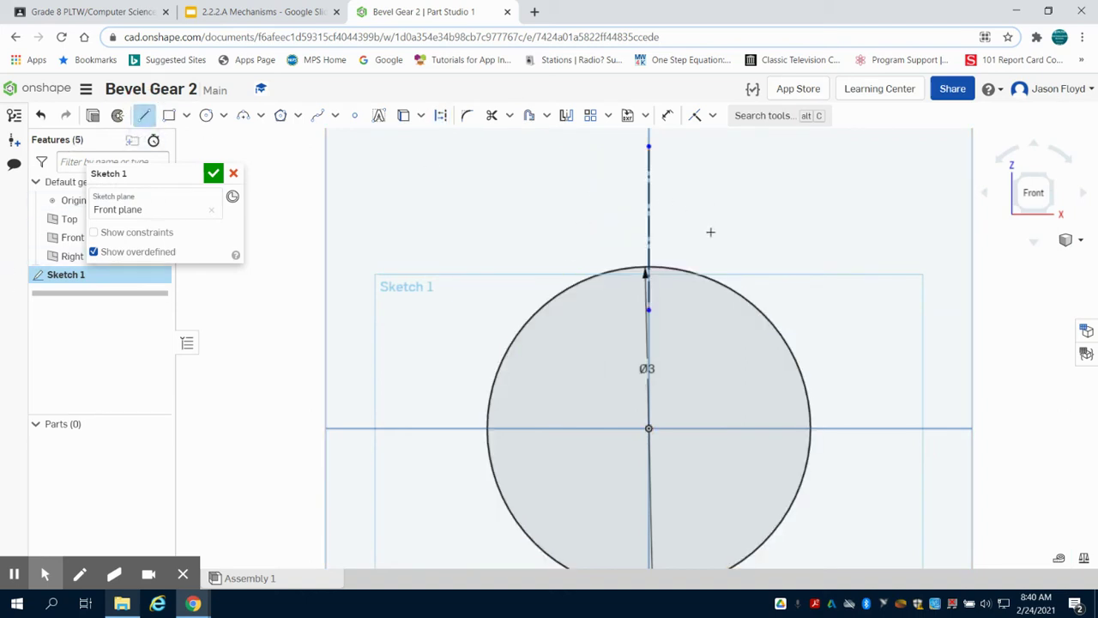
left_click_drag(693, 271, 675, 217)
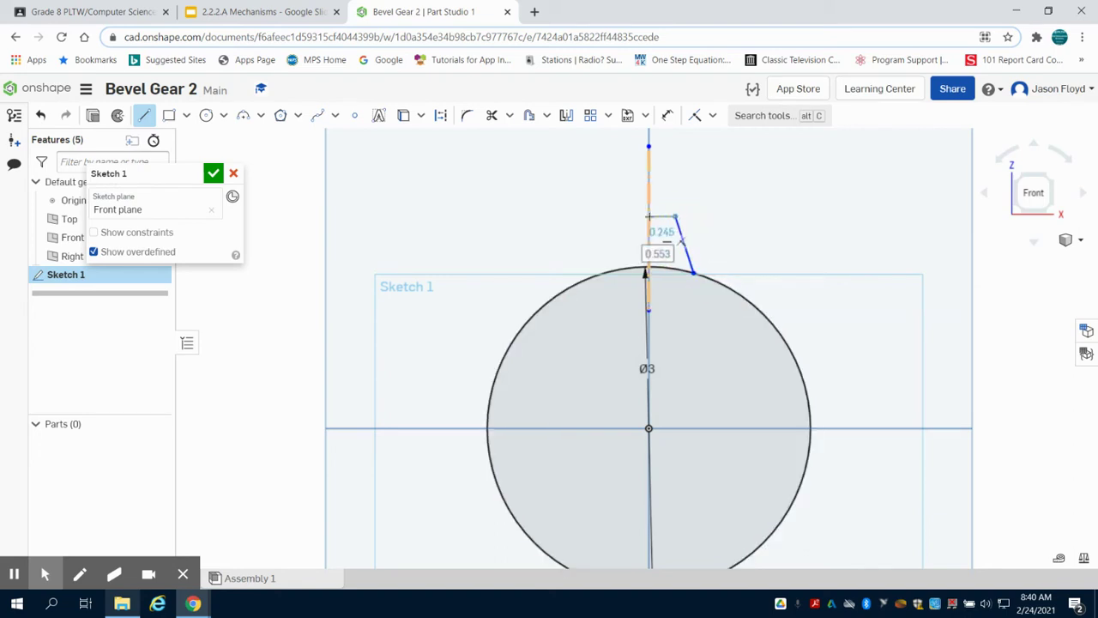
left_click(648, 216)
right_click(701, 191)
left_click(722, 196)
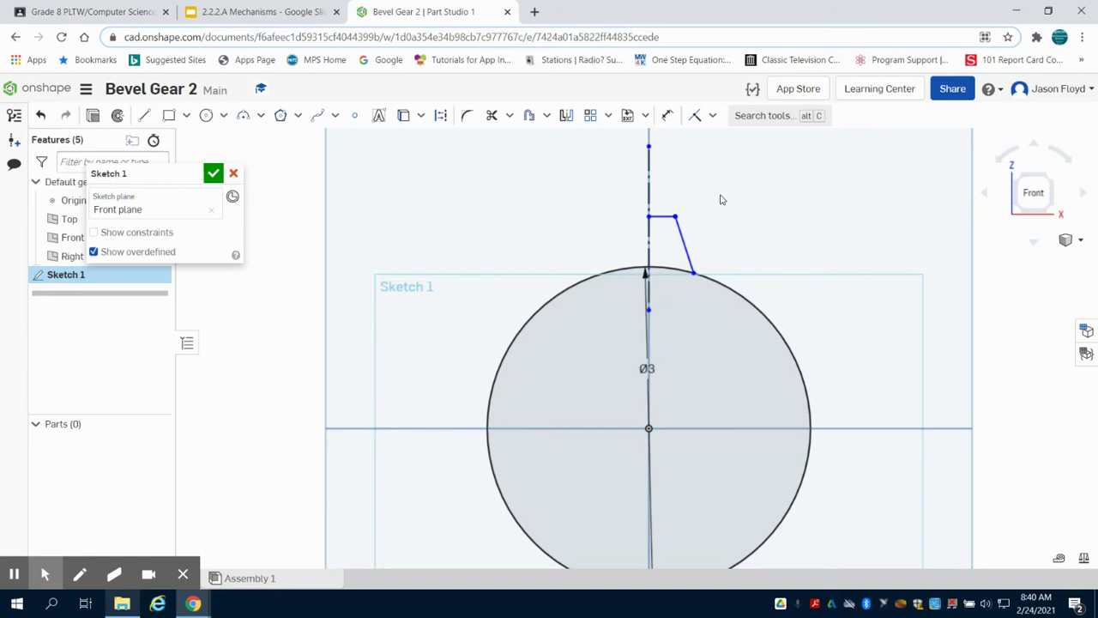
Dimension the half tooth's horizontal top line to 0.125 in
scroll(667, 261, "up", 2)
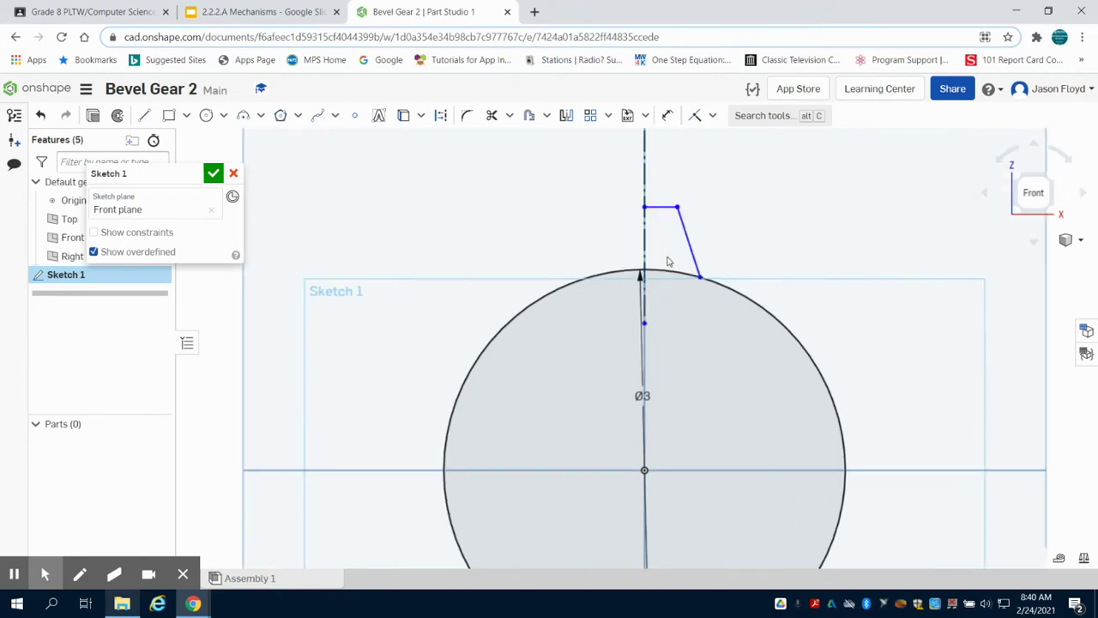
left_click(664, 115)
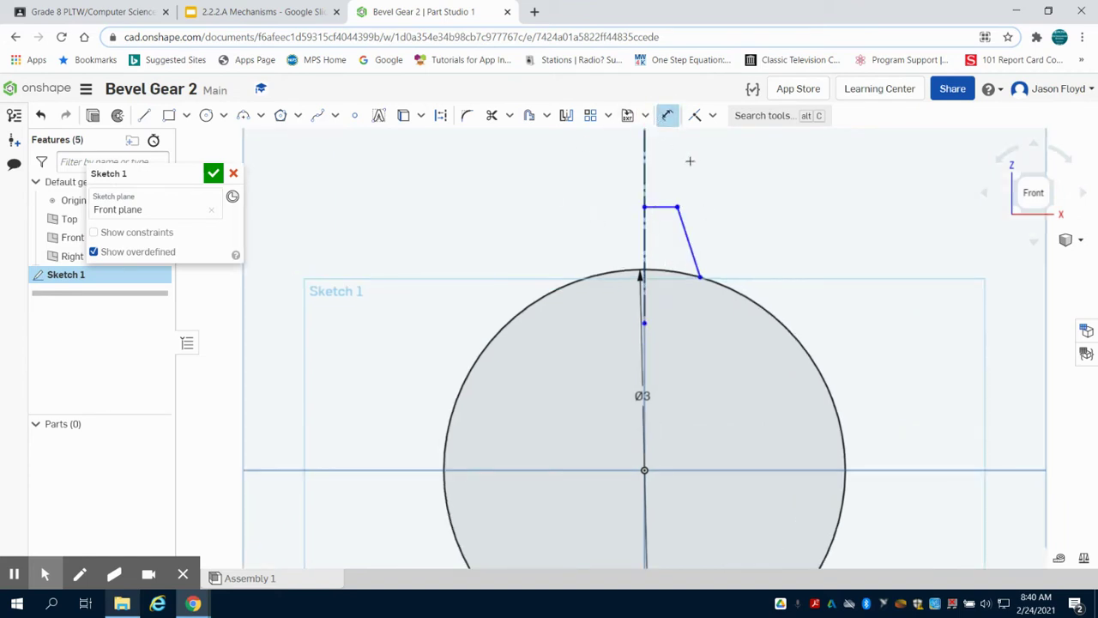
left_click(662, 208)
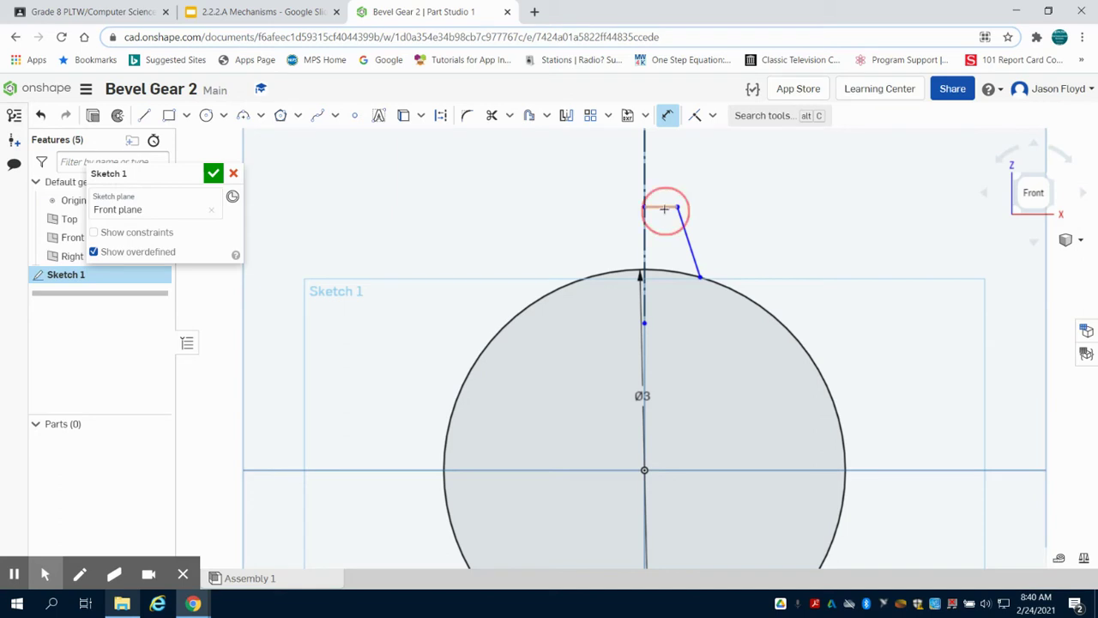
left_click(667, 186)
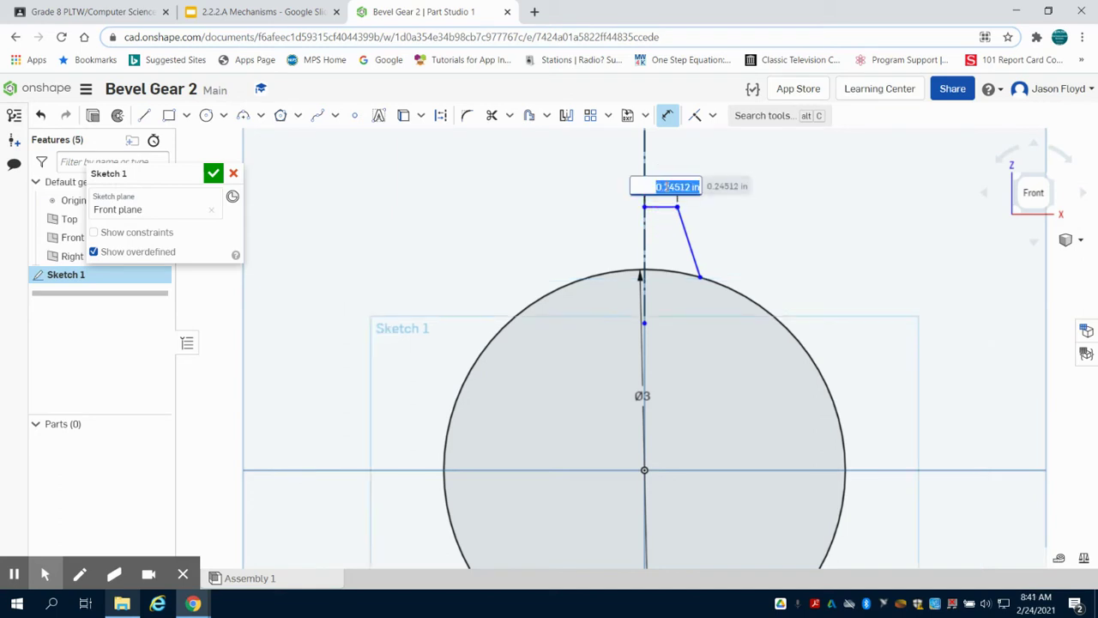
type("125")
key("Return")
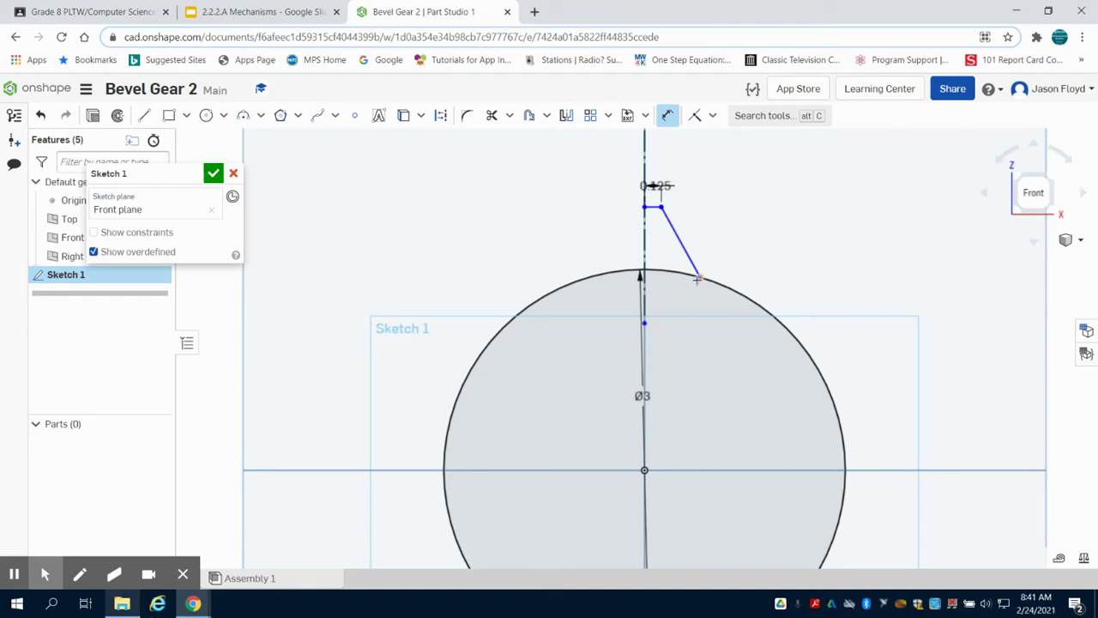
Dimension the vertical height between the slanted flank's two endpoints to 0.25 in
left_click(687, 249)
left_click(662, 208)
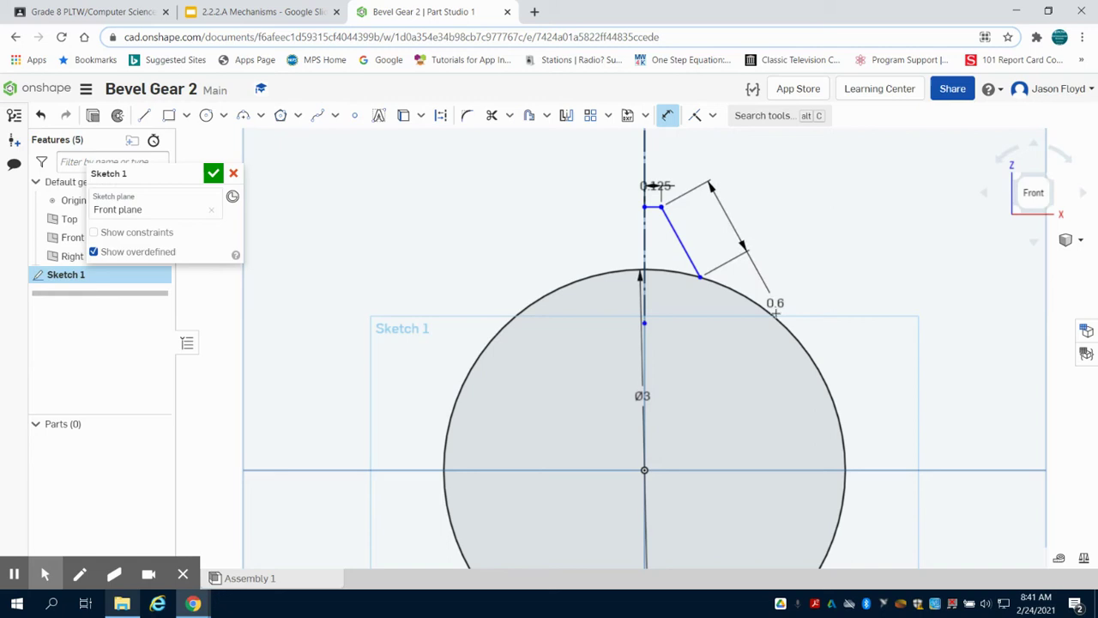
left_click(819, 250)
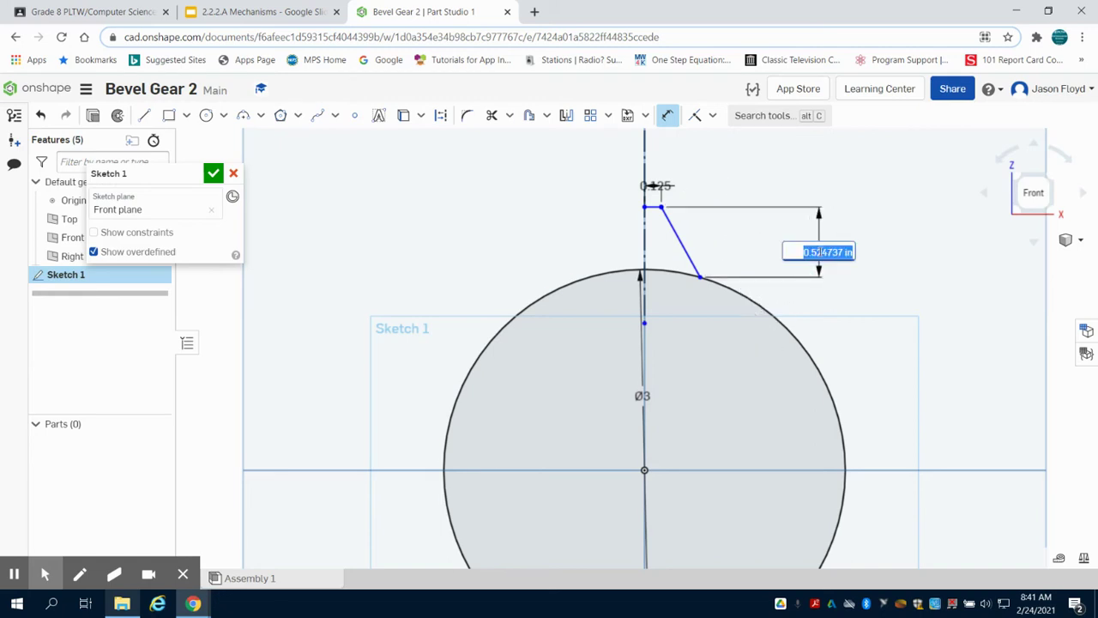
key("BackSpace")
type(".25")
key("Return")
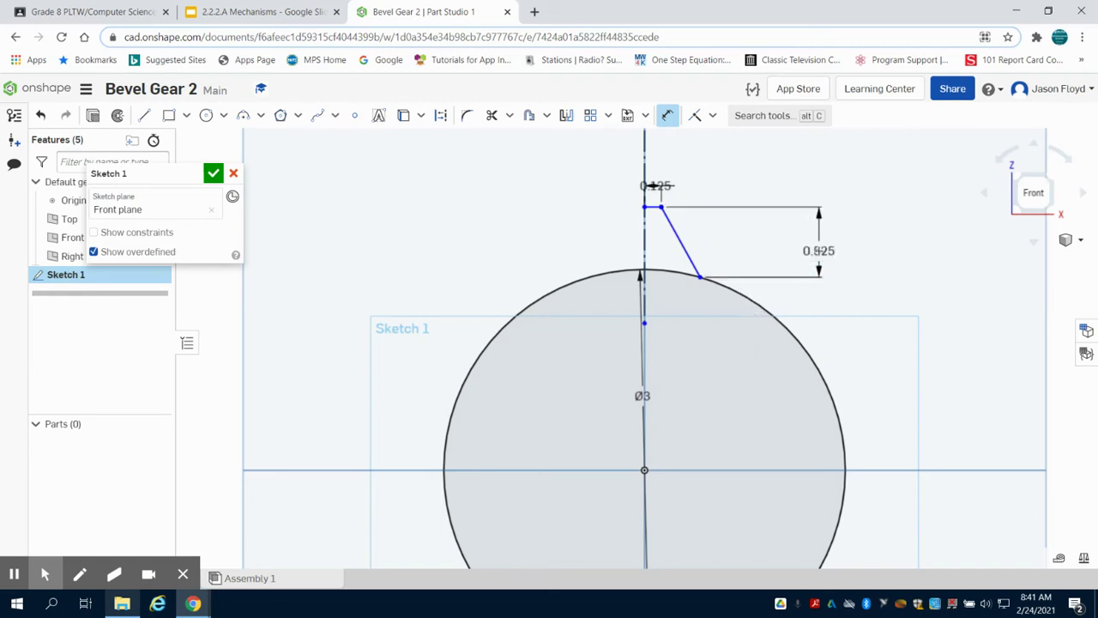
Dimension the flank's lower endpoint to 0.25 in from the vertical construction line
left_click(702, 277)
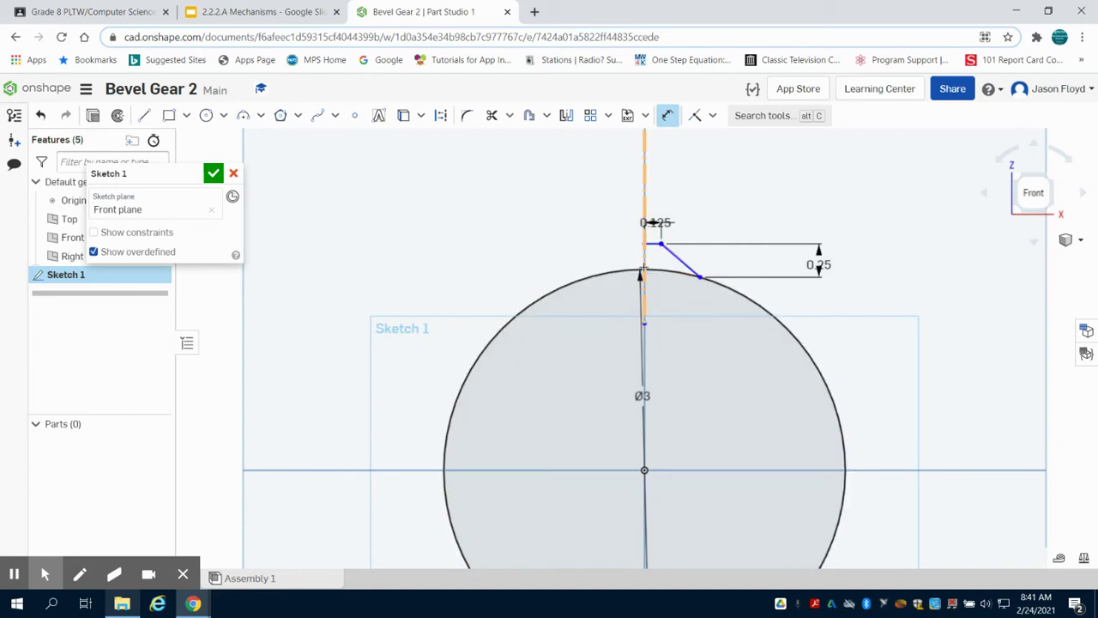
left_click(644, 266)
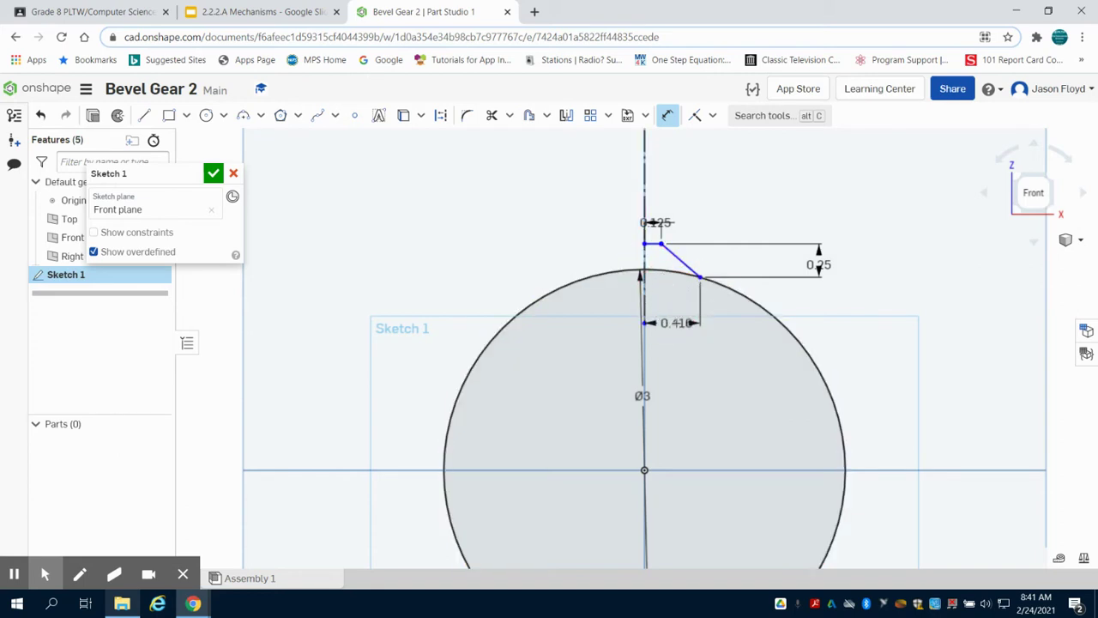
left_click(678, 323)
key("BackSpace")
key("Return")
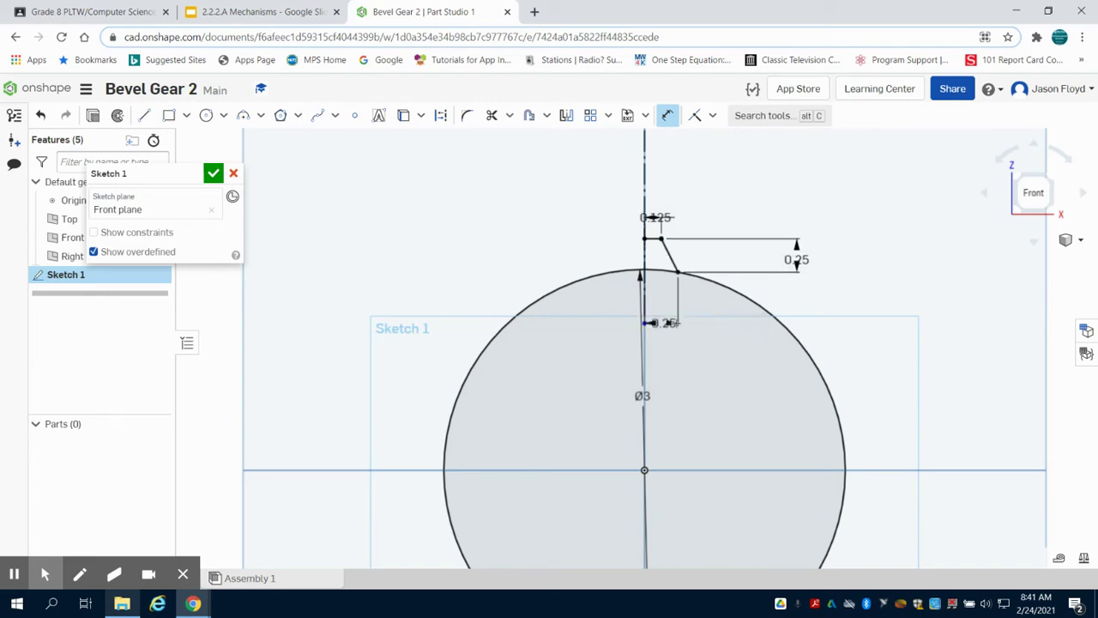
Mirror the tooth's top line and slanted flank about the vertical construction line to complete the tooth profile
left_click(566, 115)
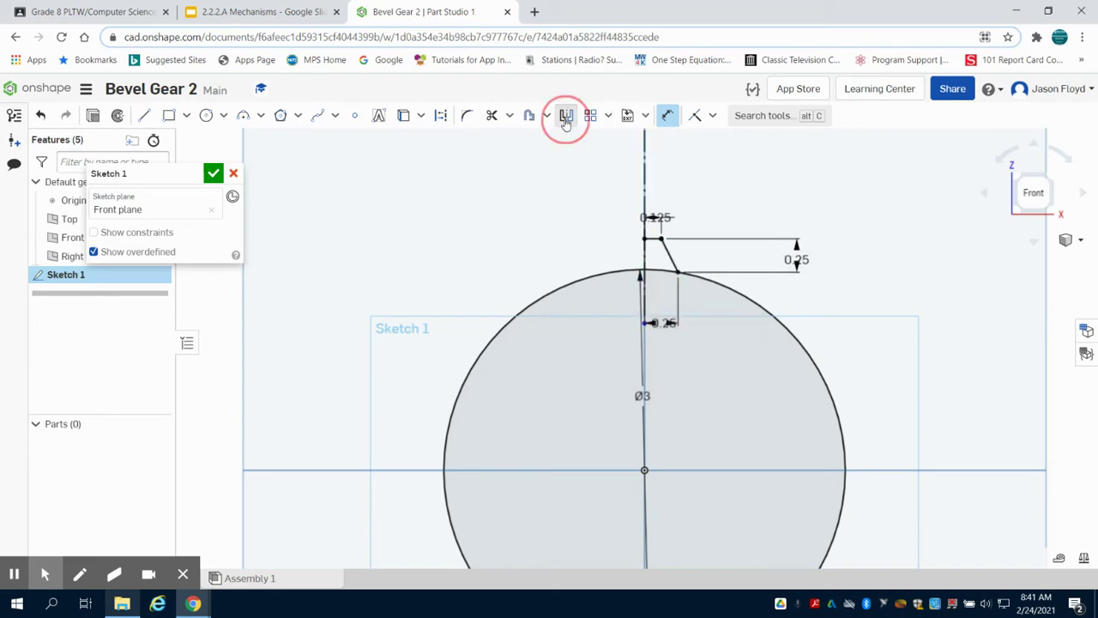
left_click(639, 180)
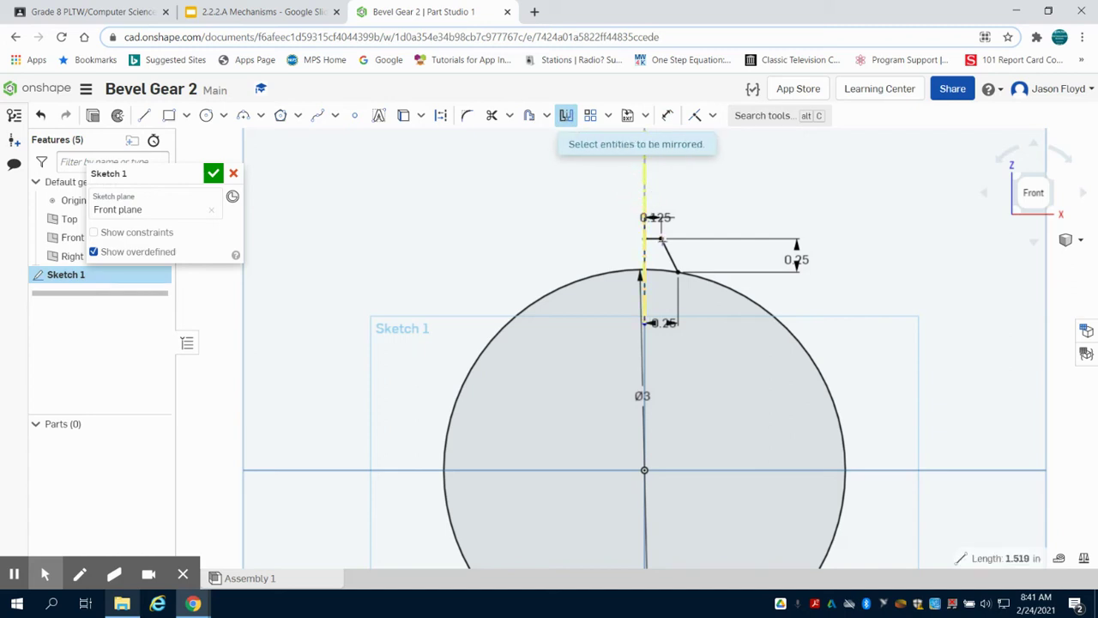
left_click(653, 240)
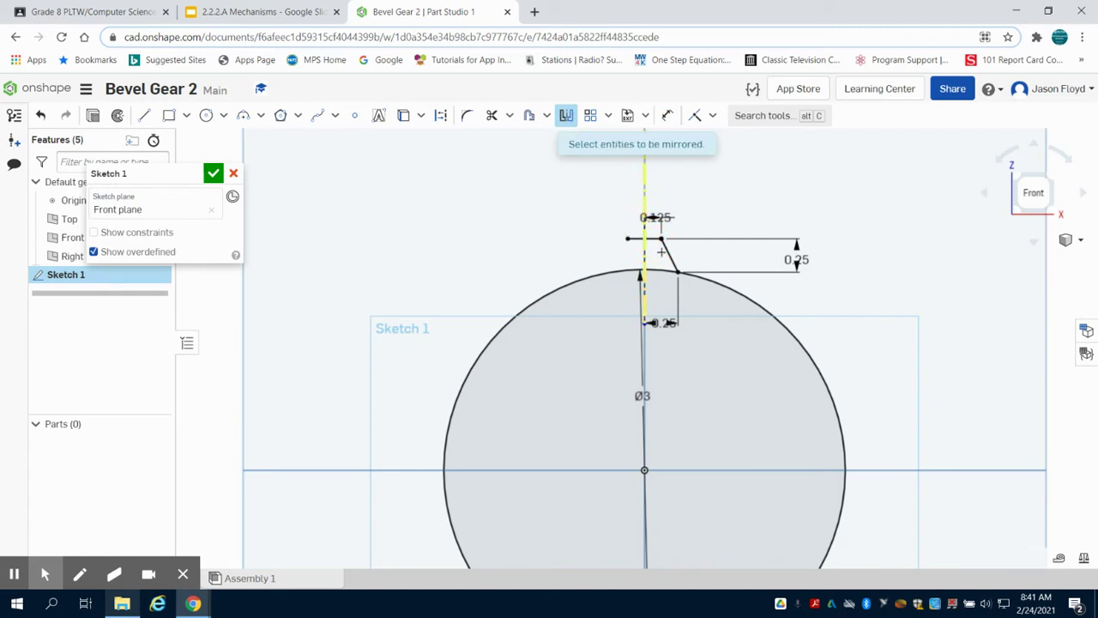
left_click(673, 253)
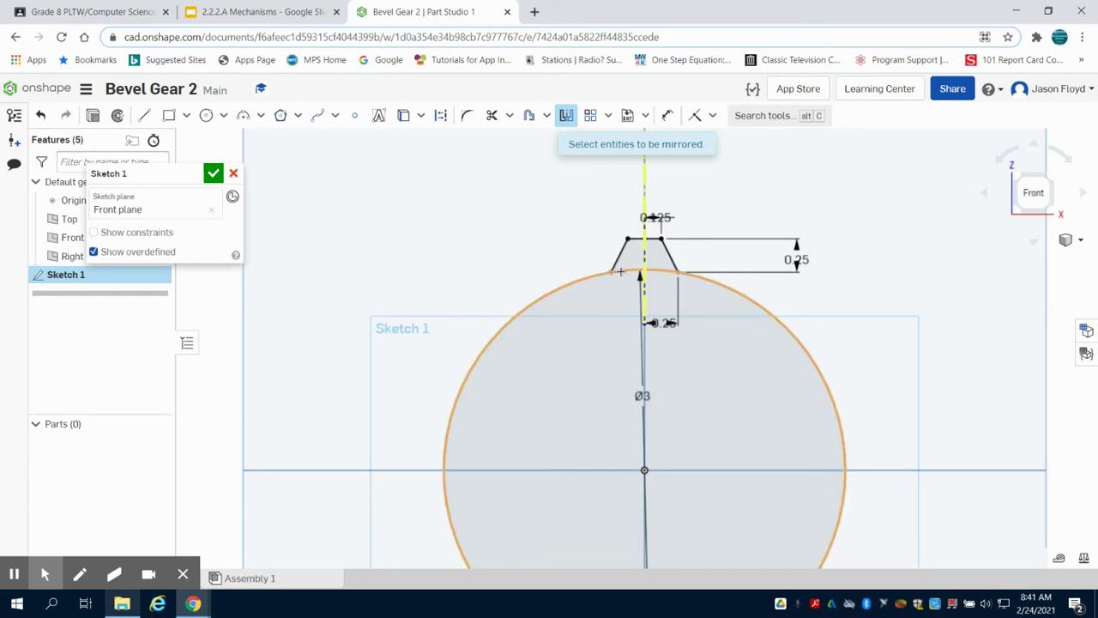
Create a circular pattern of the tooth's two flanks and top lines around the centre of the 3 in circle
left_click(608, 117)
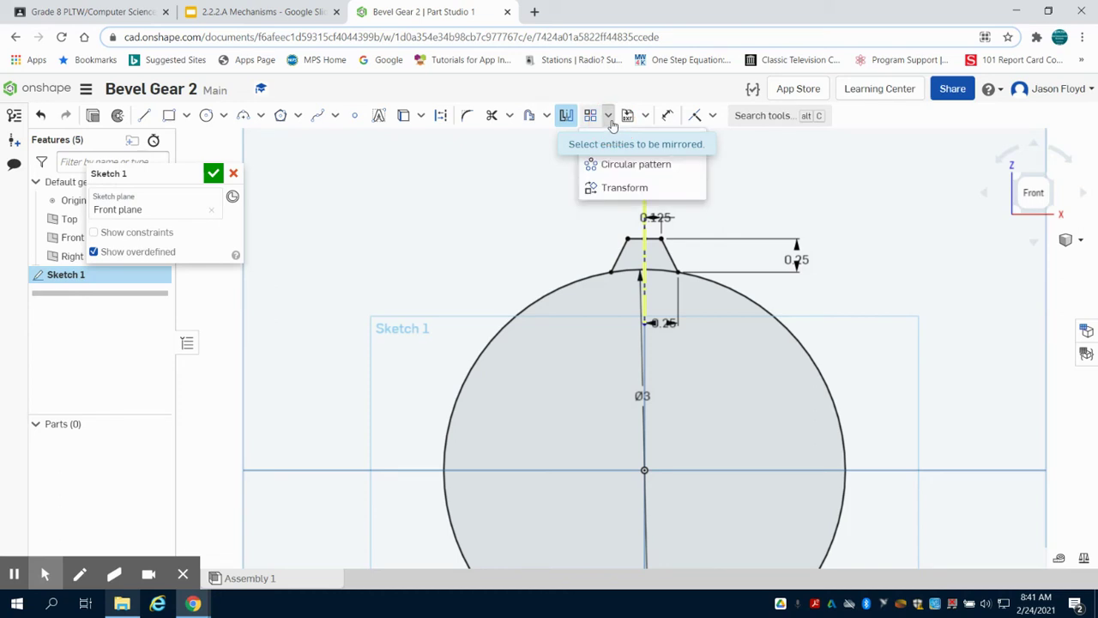
left_click(615, 165)
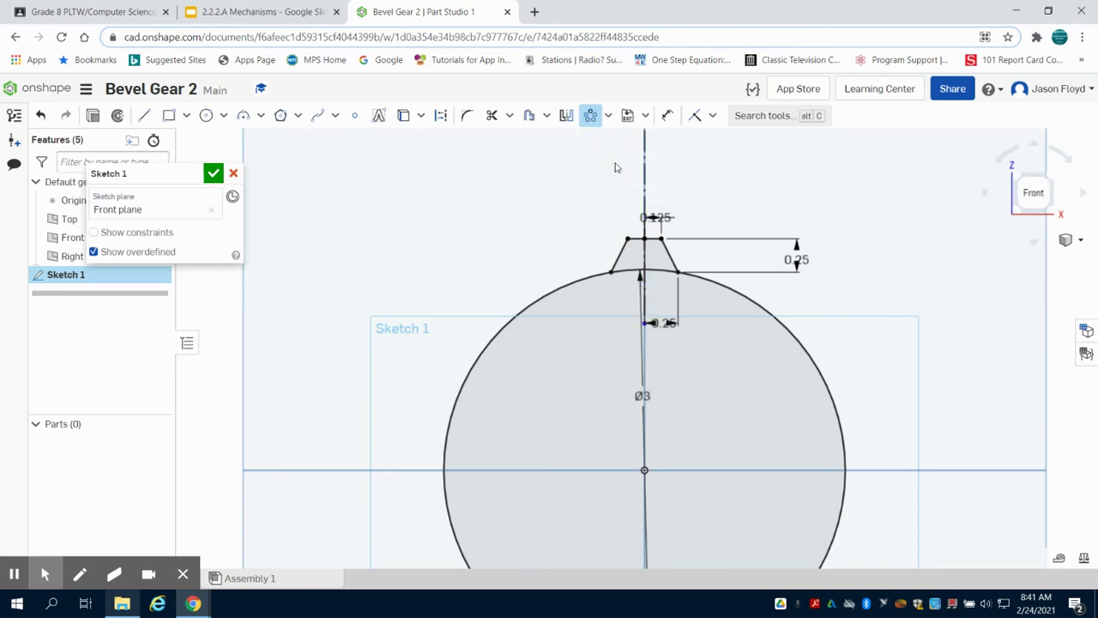
left_click(626, 249)
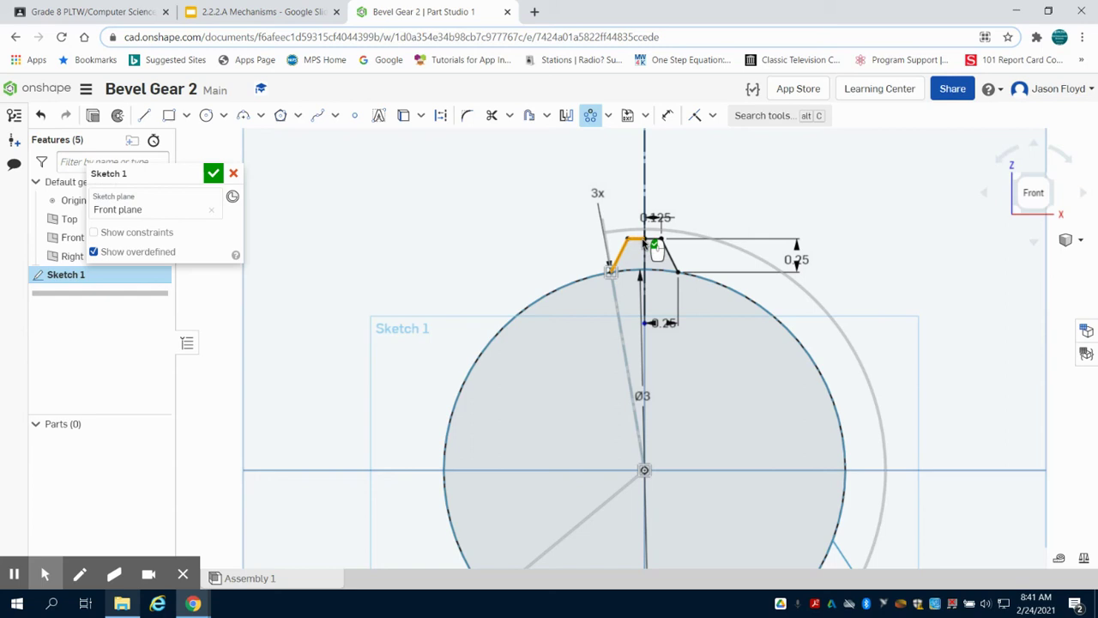
left_click(657, 240)
left_click(670, 252)
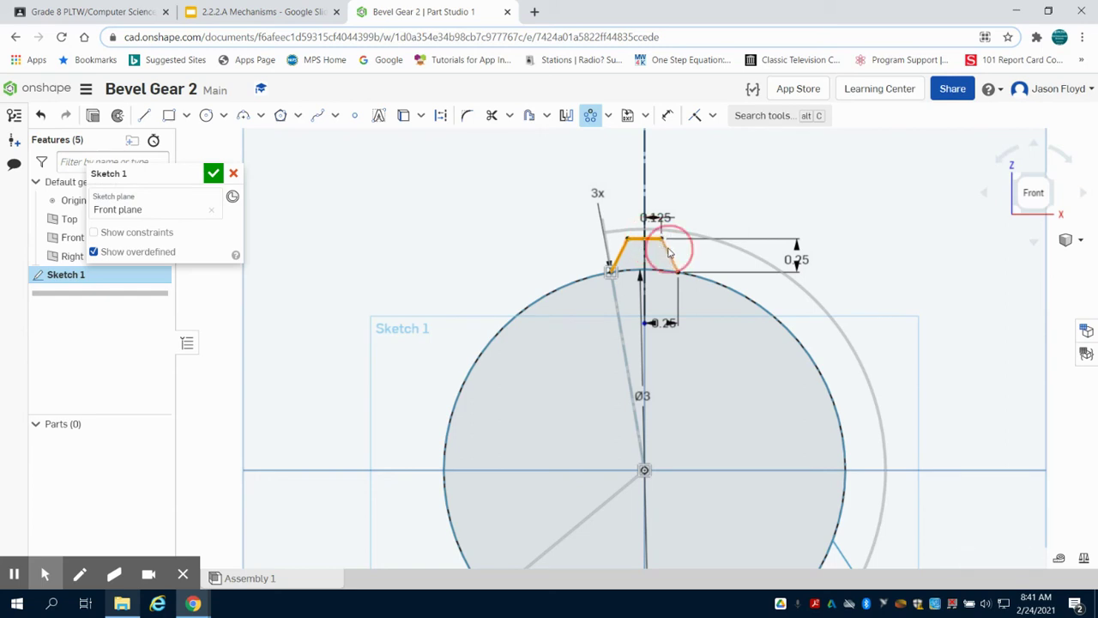
left_click(779, 215)
scroll(641, 309, "down", 2)
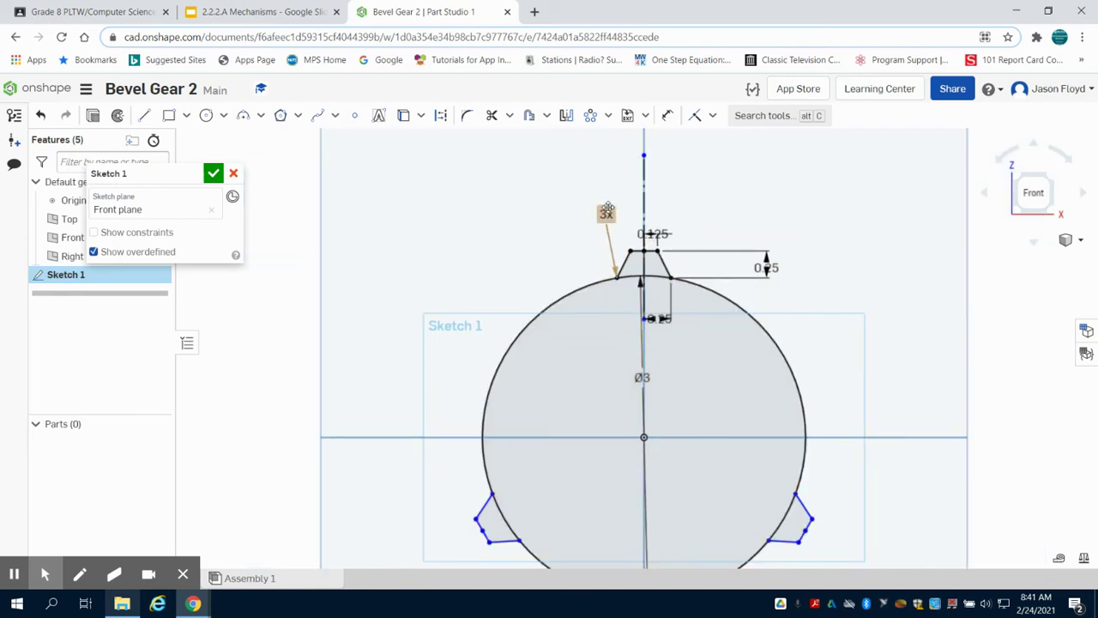
Set the tooth pattern's instance count to 15 and finish the sketch
double_click(603, 216)
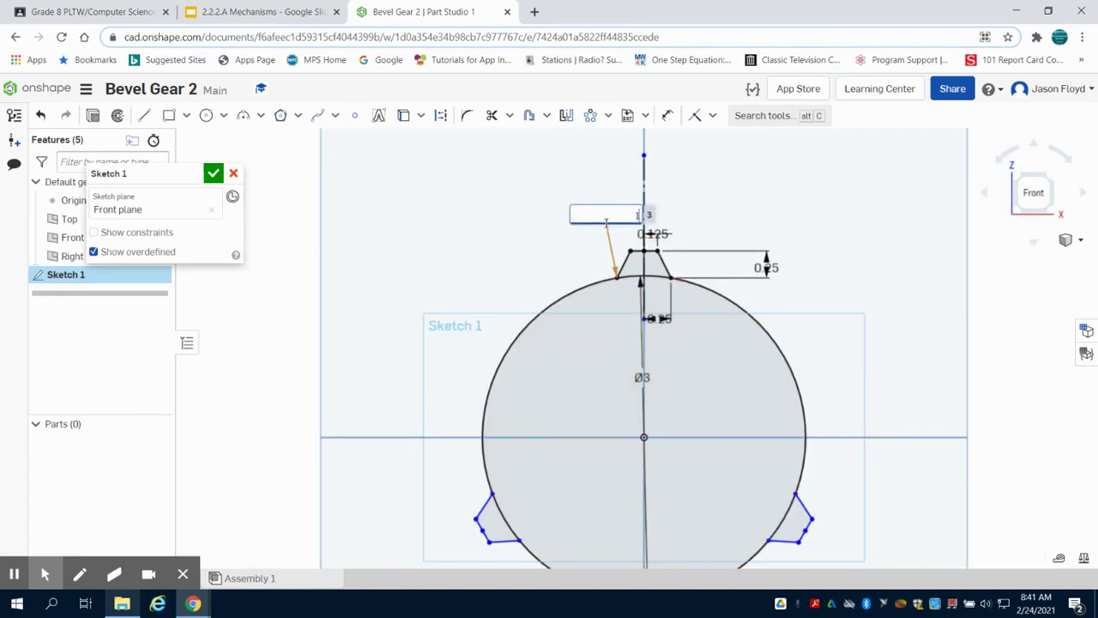
type("15")
key("Return")
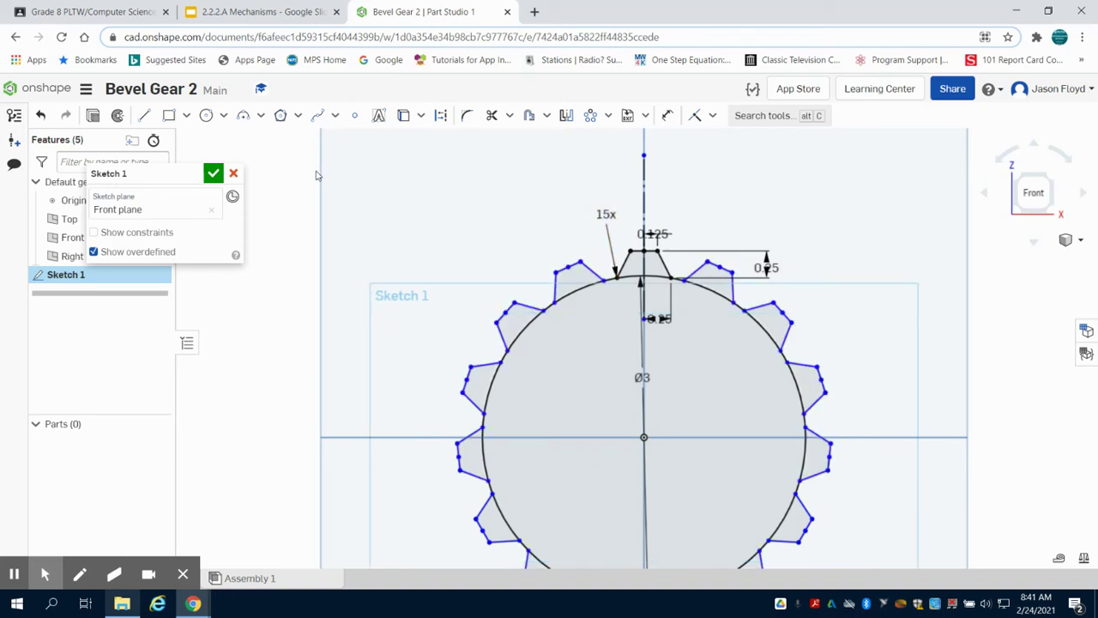
left_click(213, 174)
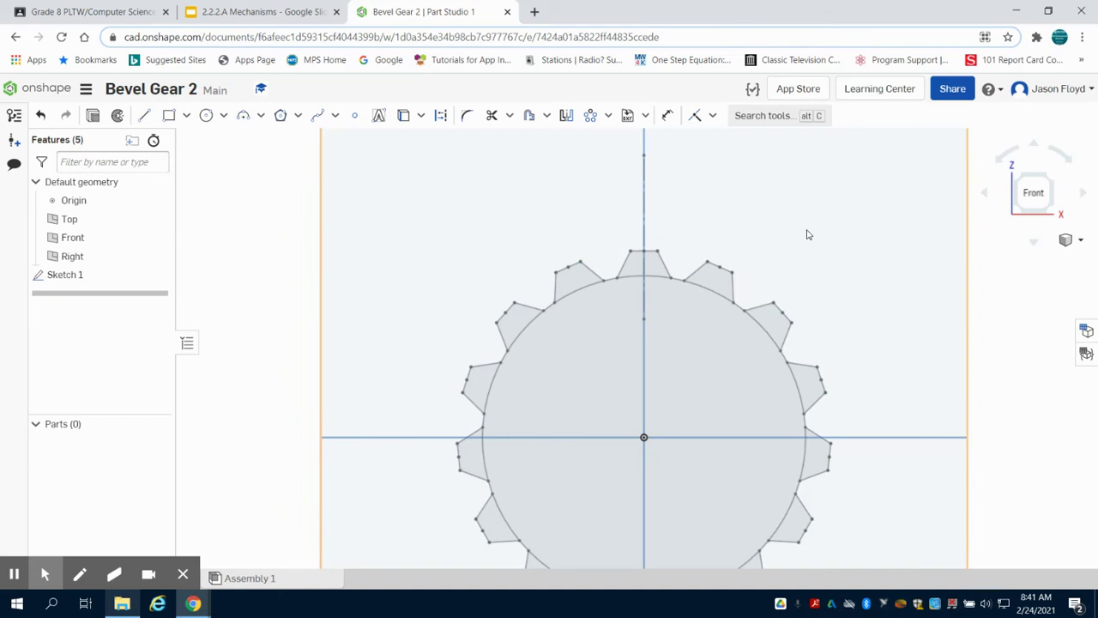
Create a plane offset 0.75 in from the Front plane
right_click_drag(808, 233, 805, 200)
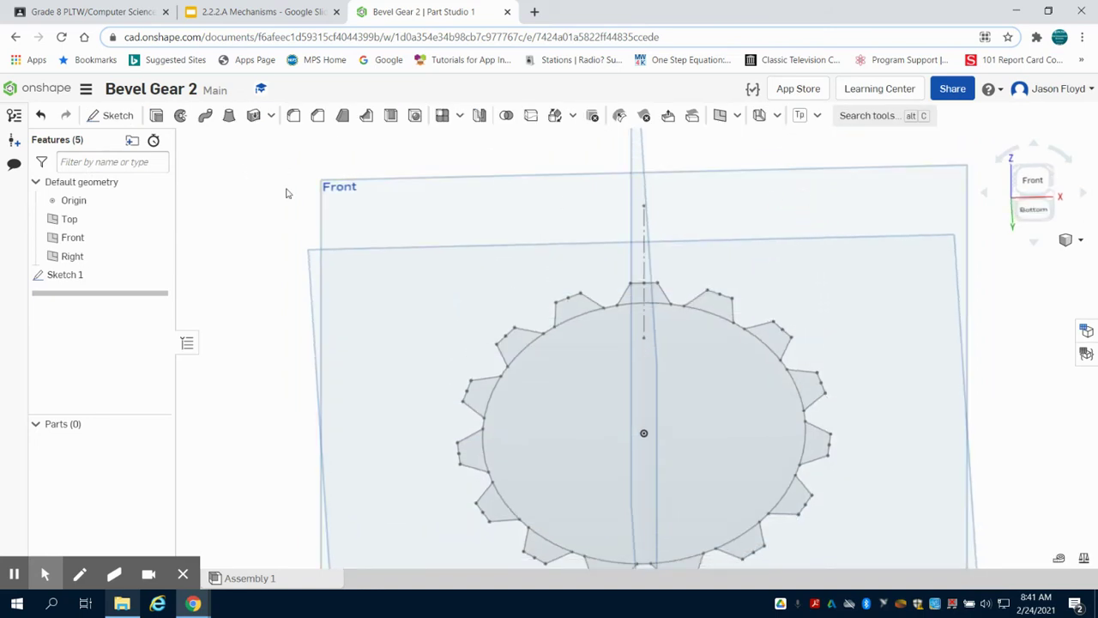
right_click_drag(971, 143, 874, 207)
left_click(721, 115)
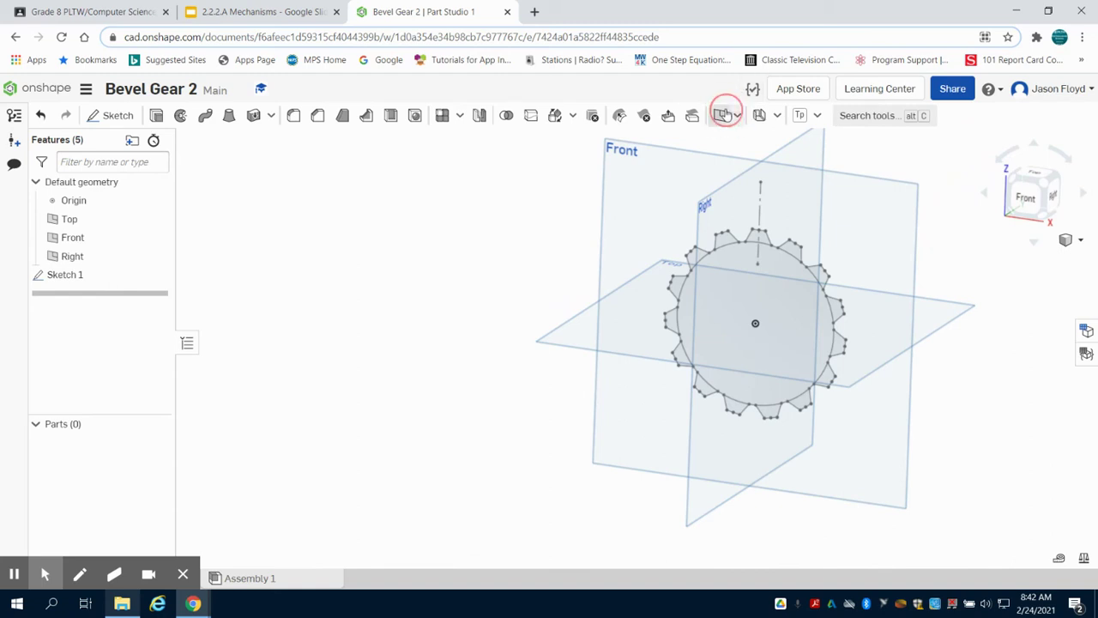
left_click(672, 191)
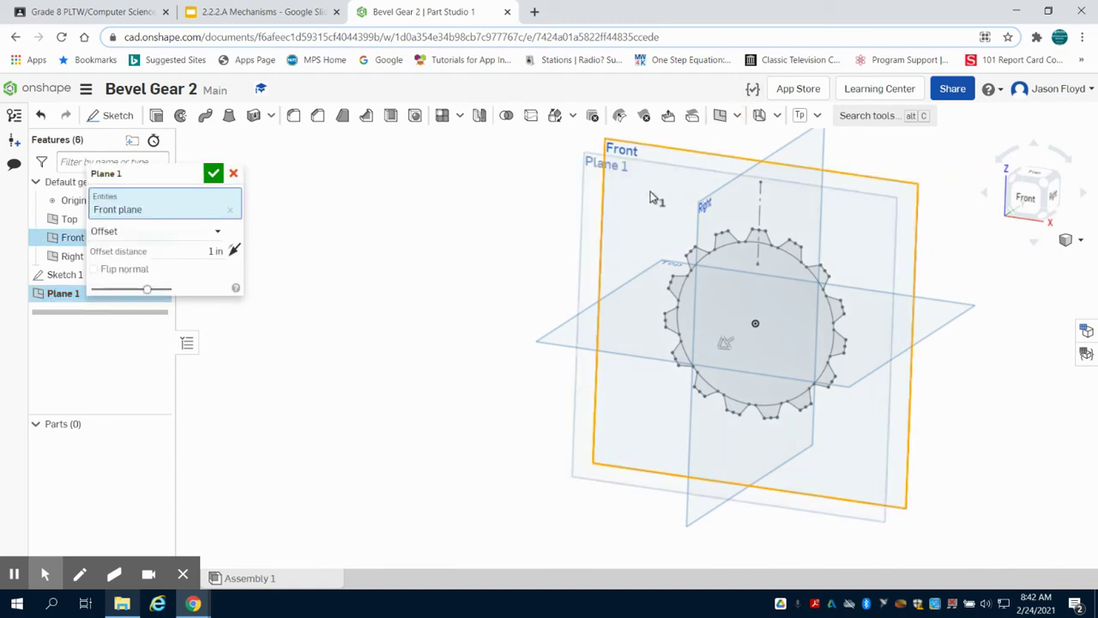
left_click(216, 251)
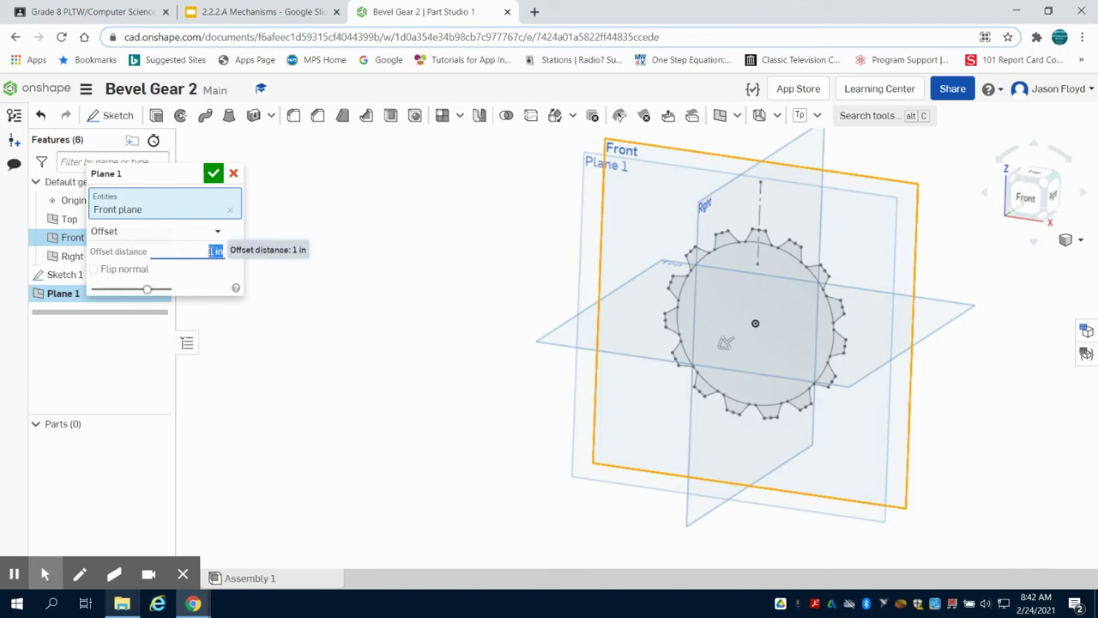
type("0.75")
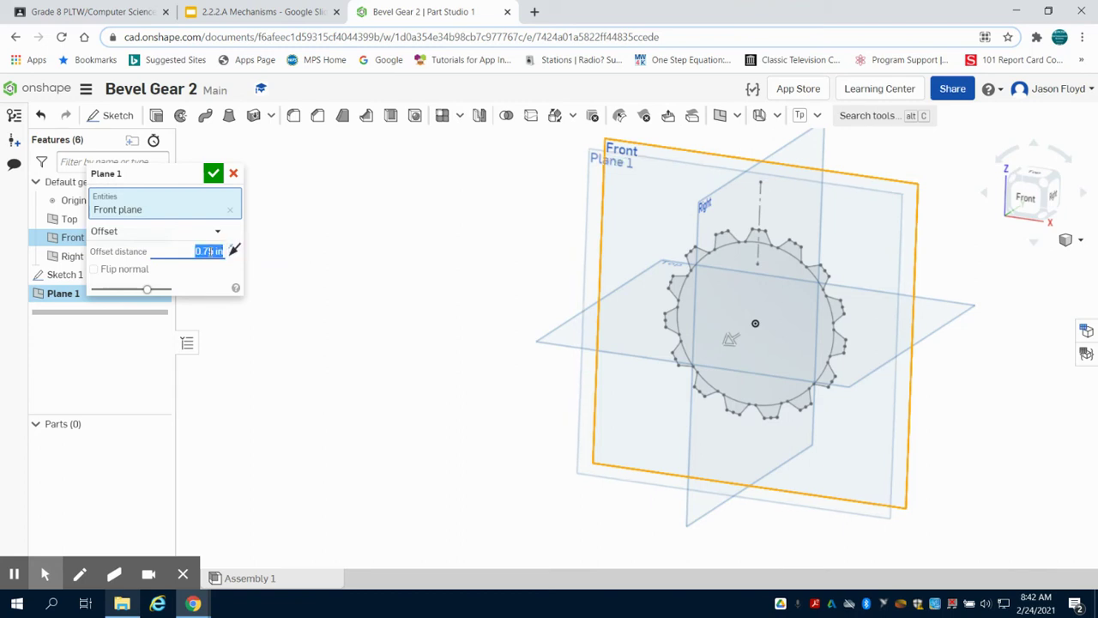
left_click(213, 174)
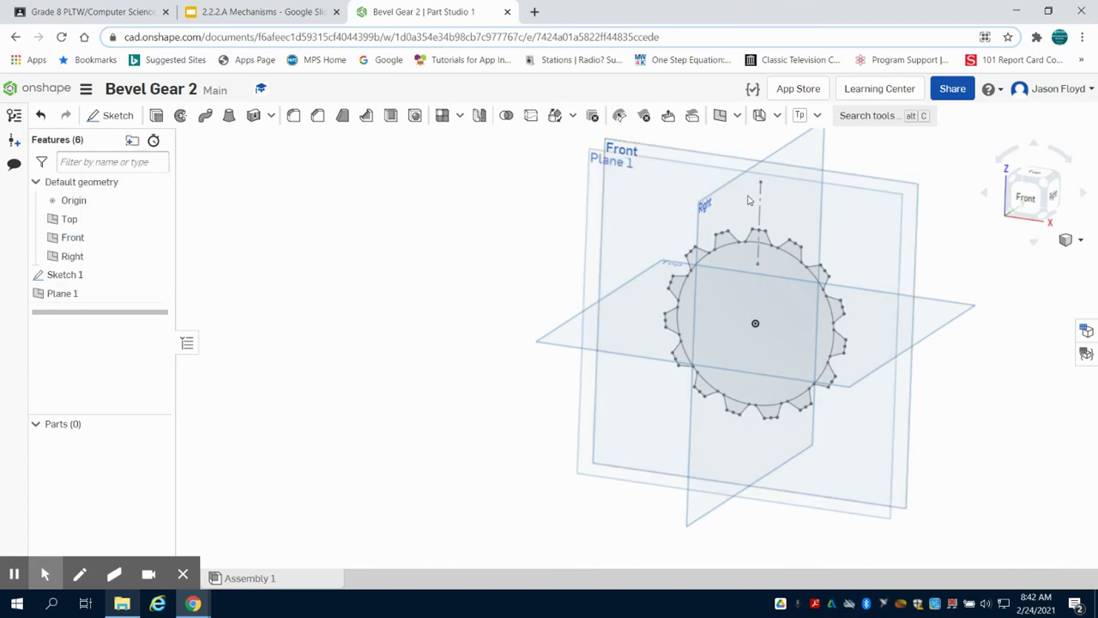
Start a new sketch on the offset Plane 1, viewed from the front
left_click(1020, 198)
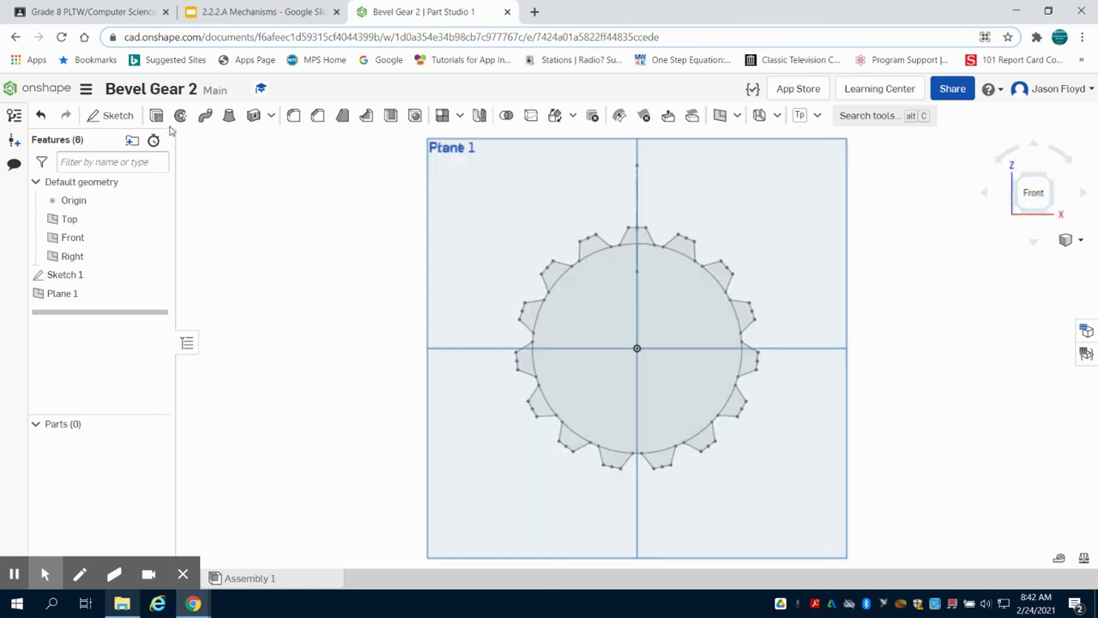
left_click(74, 296)
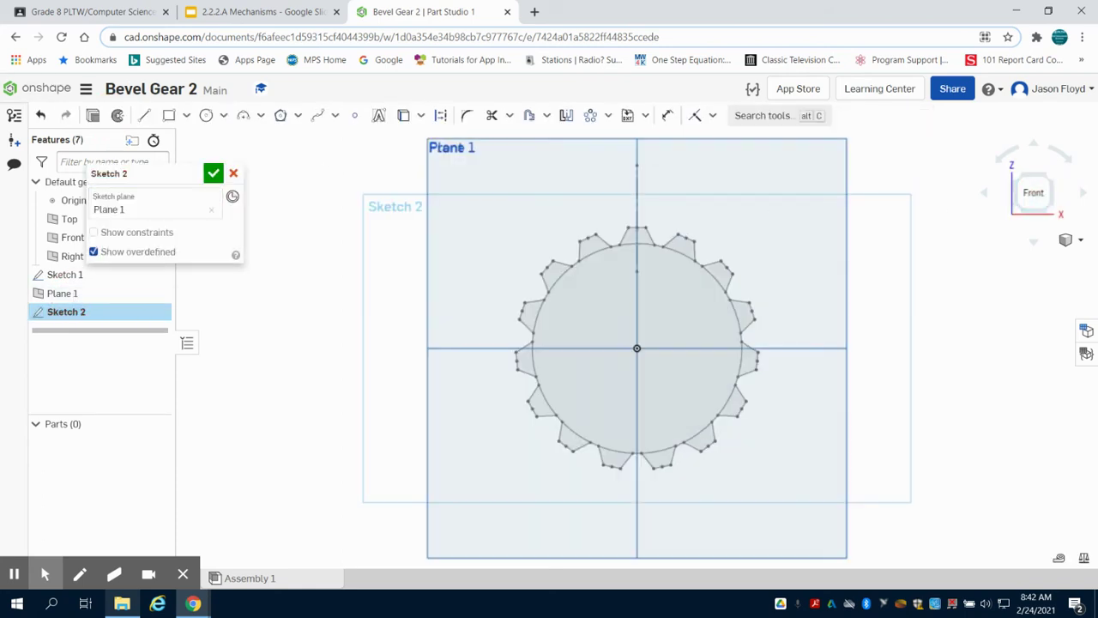
mouse_move(27, 590)
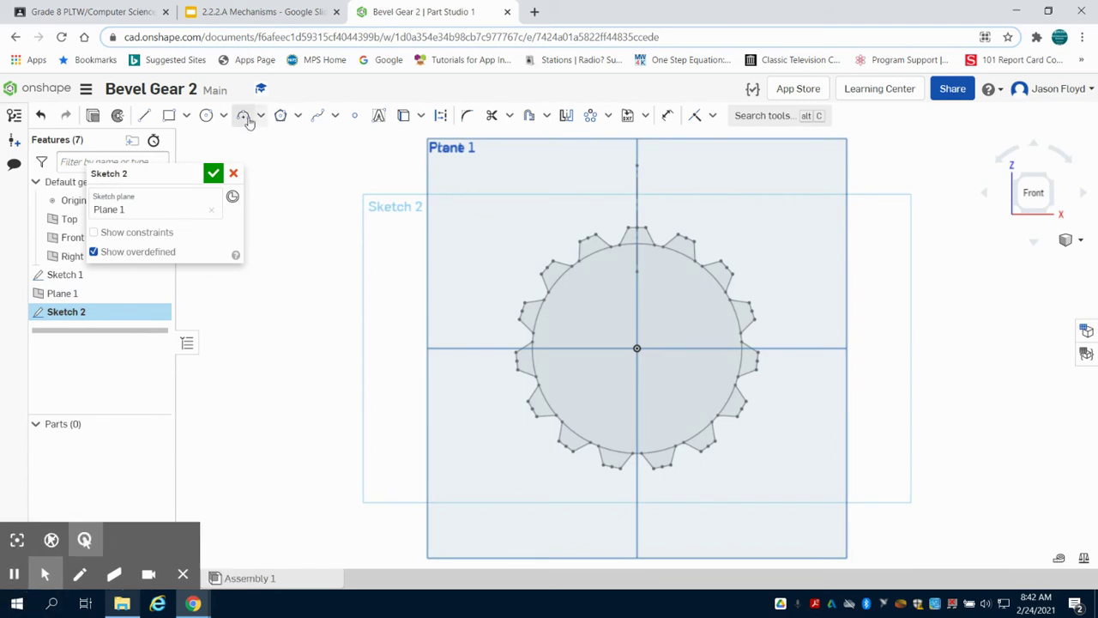
left_click(198, 121)
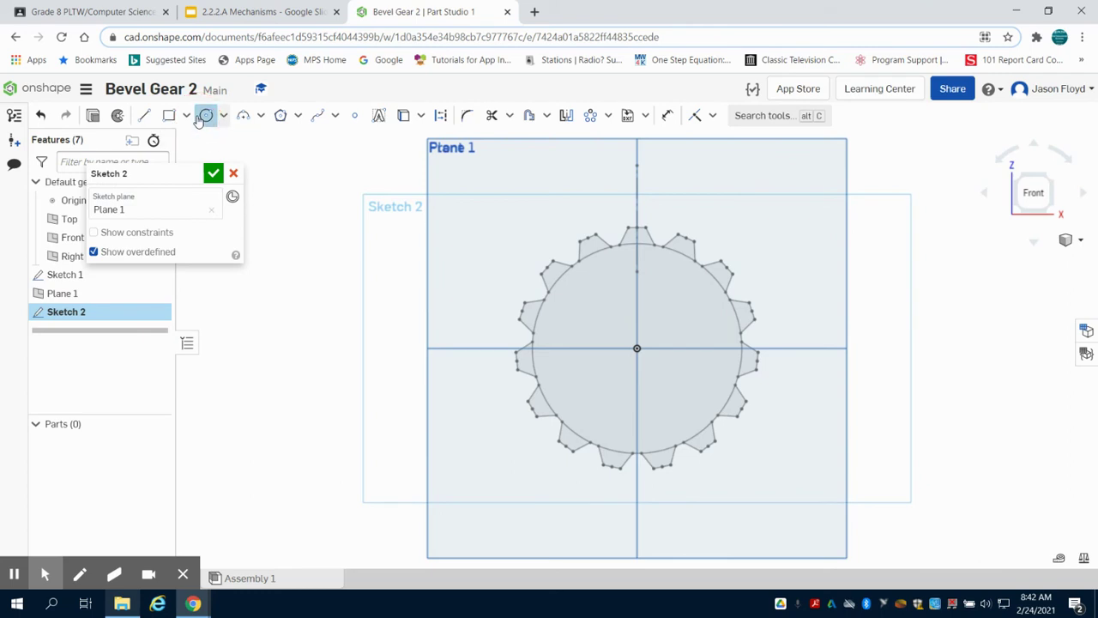
left_click(636, 347)
left_click(637, 314)
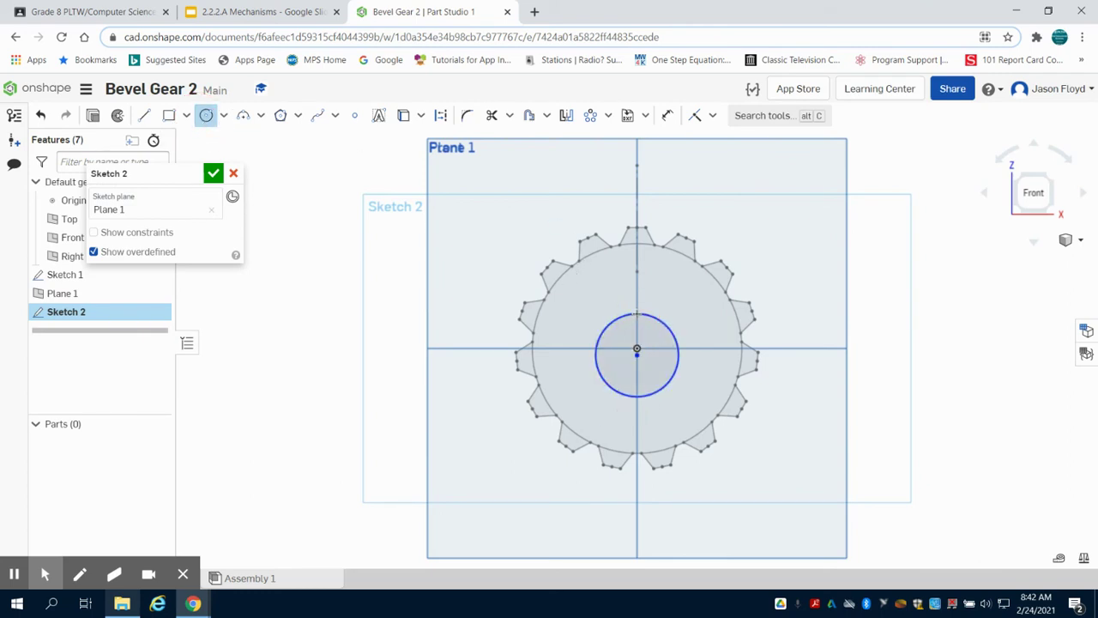
type("1.5")
right_click(639, 316)
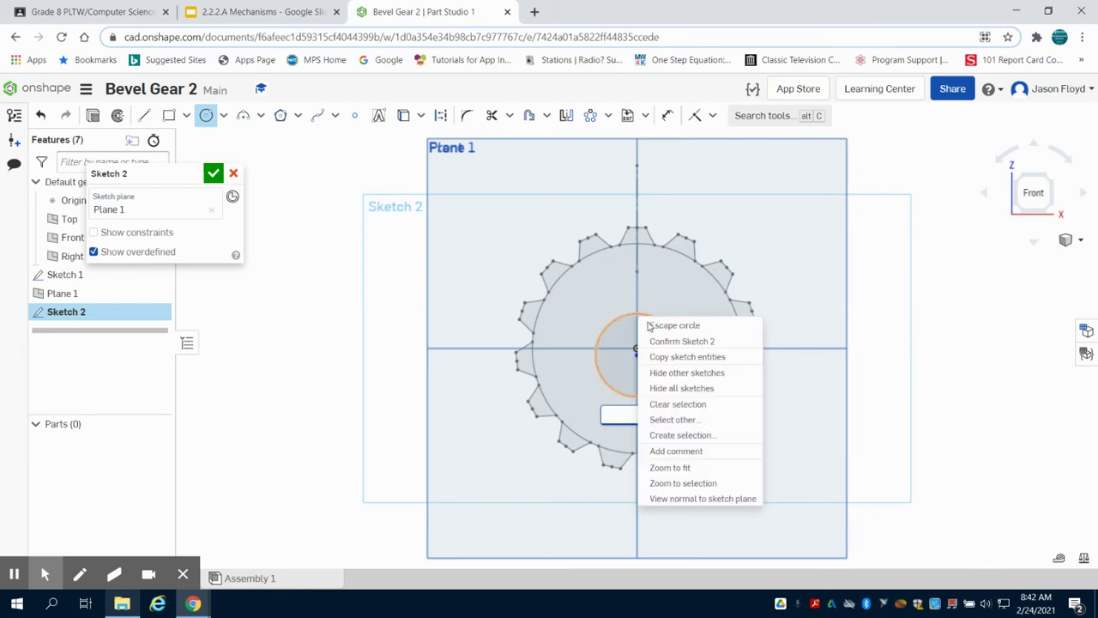
key("Escape")
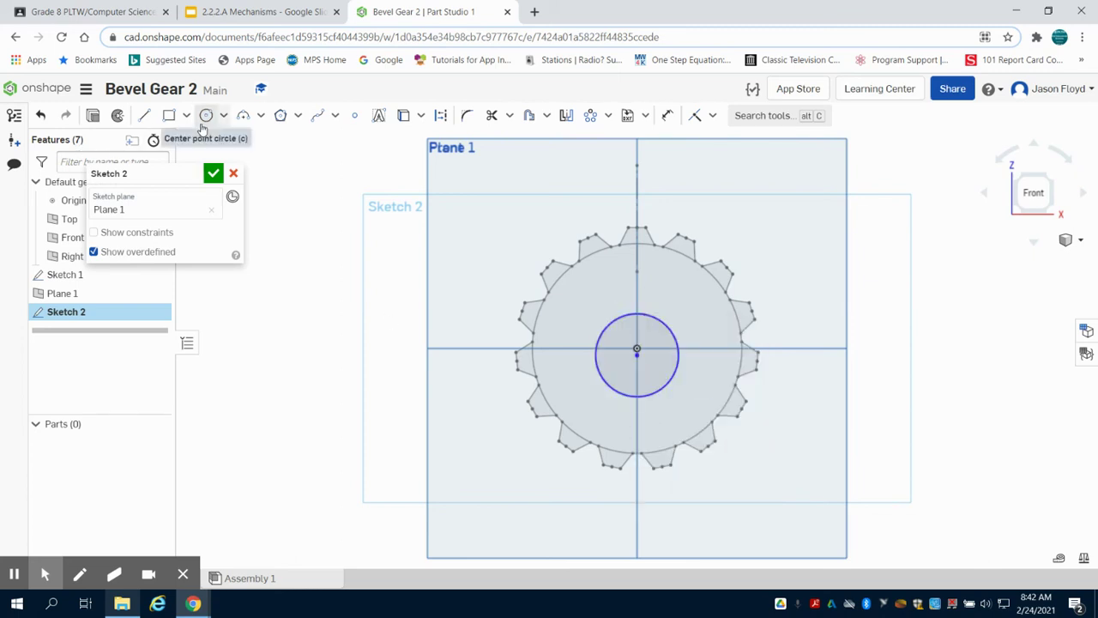
key("ctrl+z")
Sketch a 1.5 in diameter circle centred on the origin
left_click(206, 116)
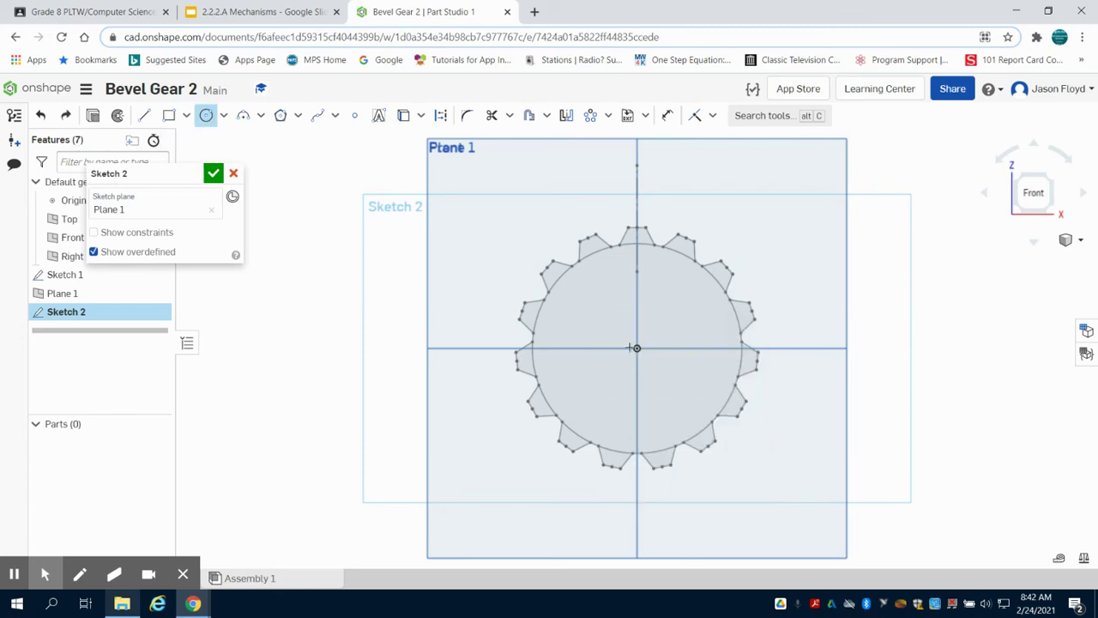
left_click(637, 349)
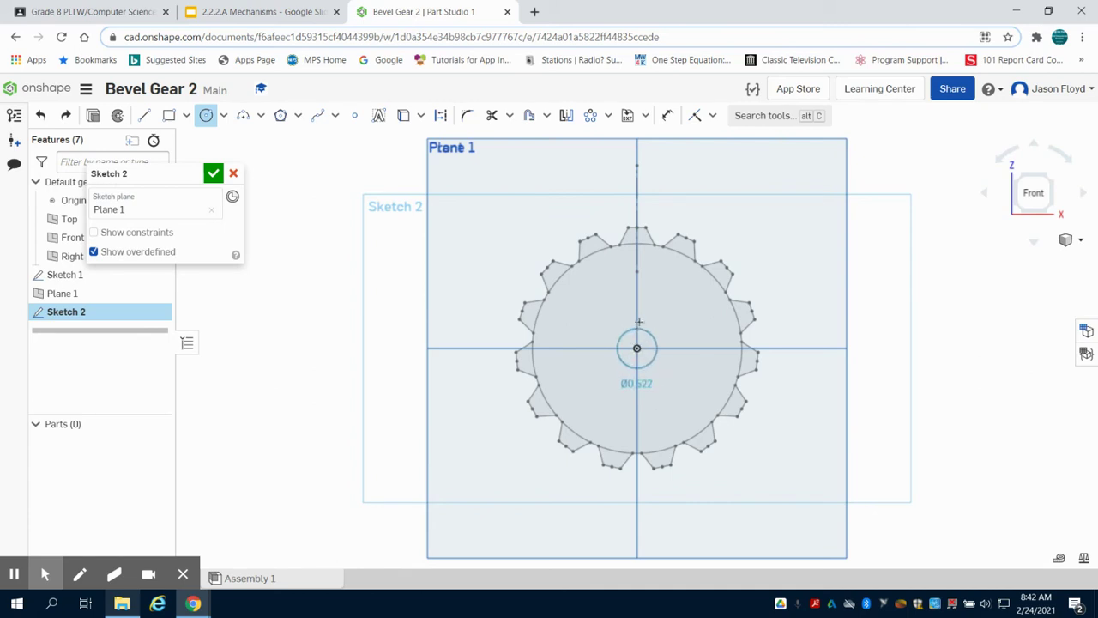
type("1.5")
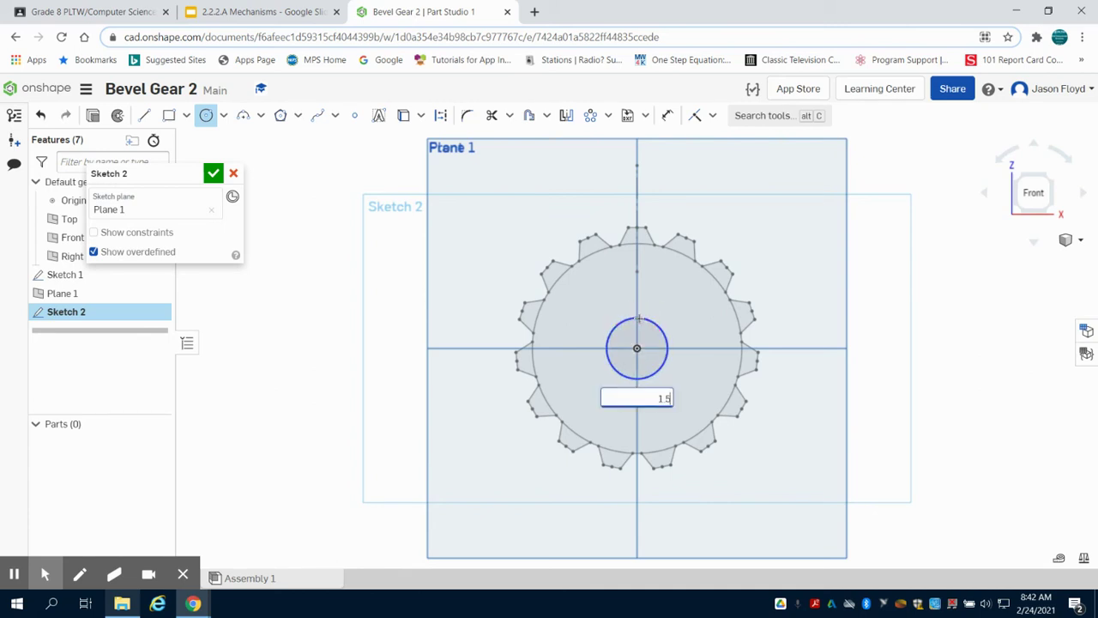
key("Return")
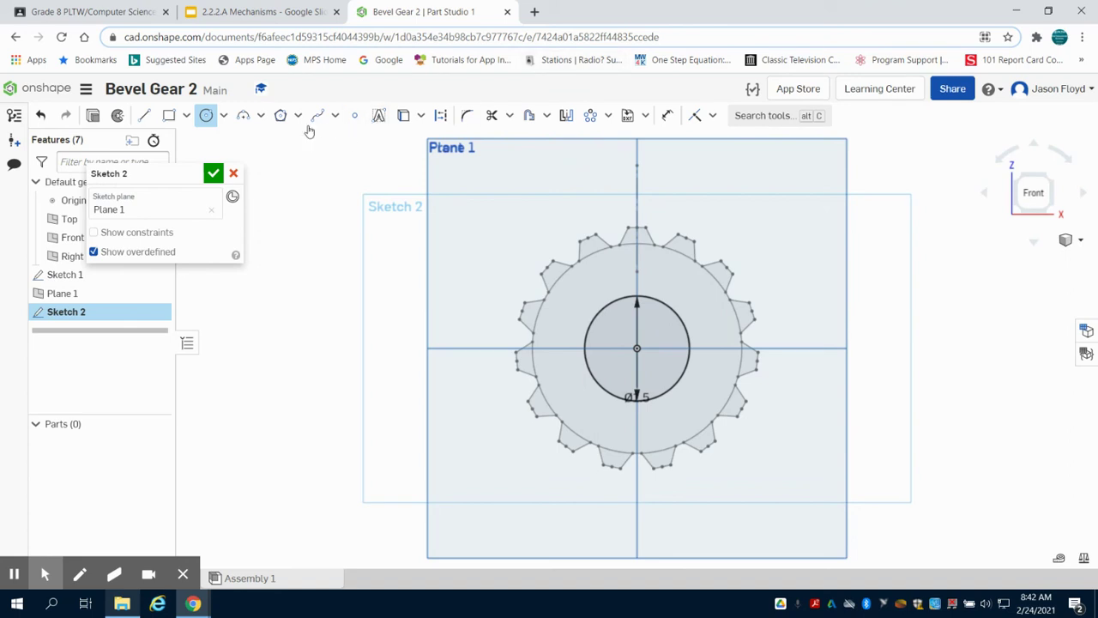
Sketch a half tooth on top of the 1.5 in circle with a slanted flank and a horizontal top line about 0.14 in long ending on the vertical axis
left_click(144, 115)
scroll(696, 311, "up", 3)
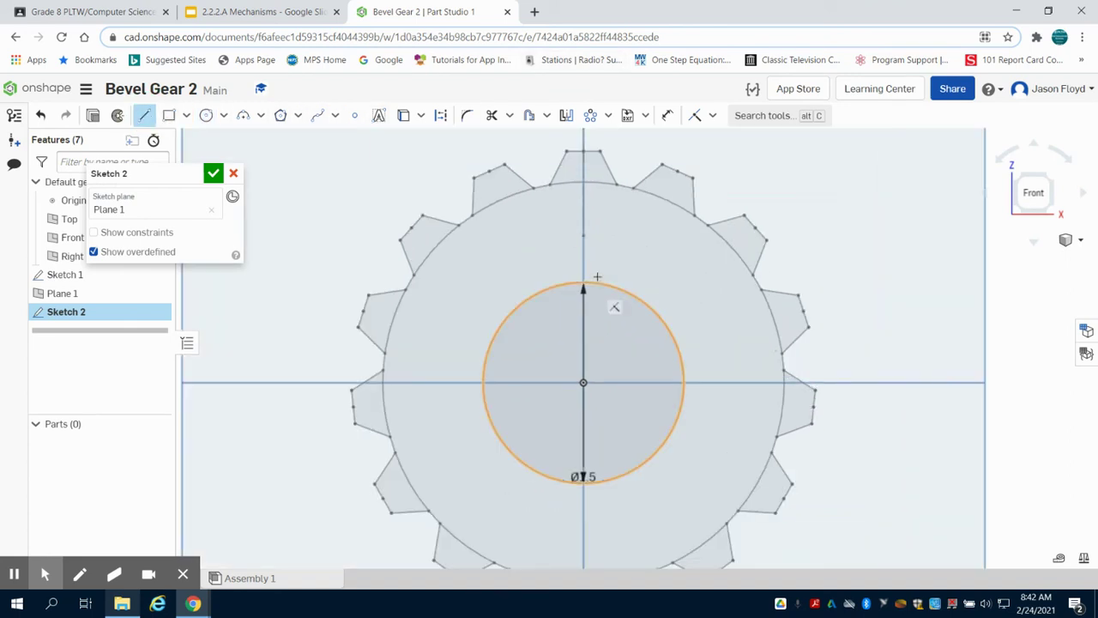
left_click(610, 286)
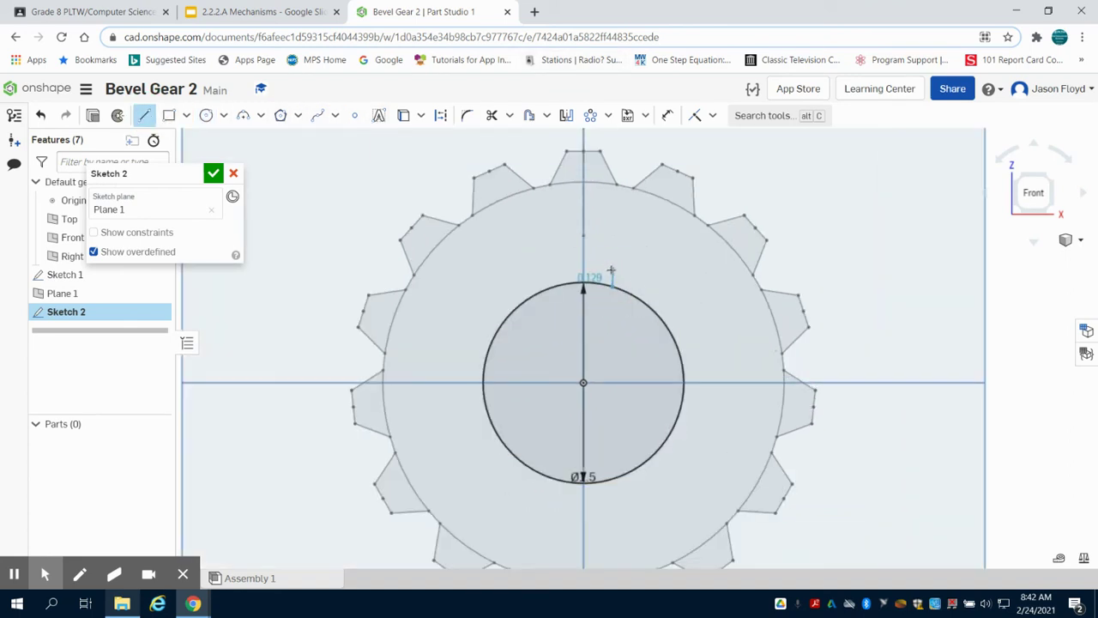
left_click(601, 255)
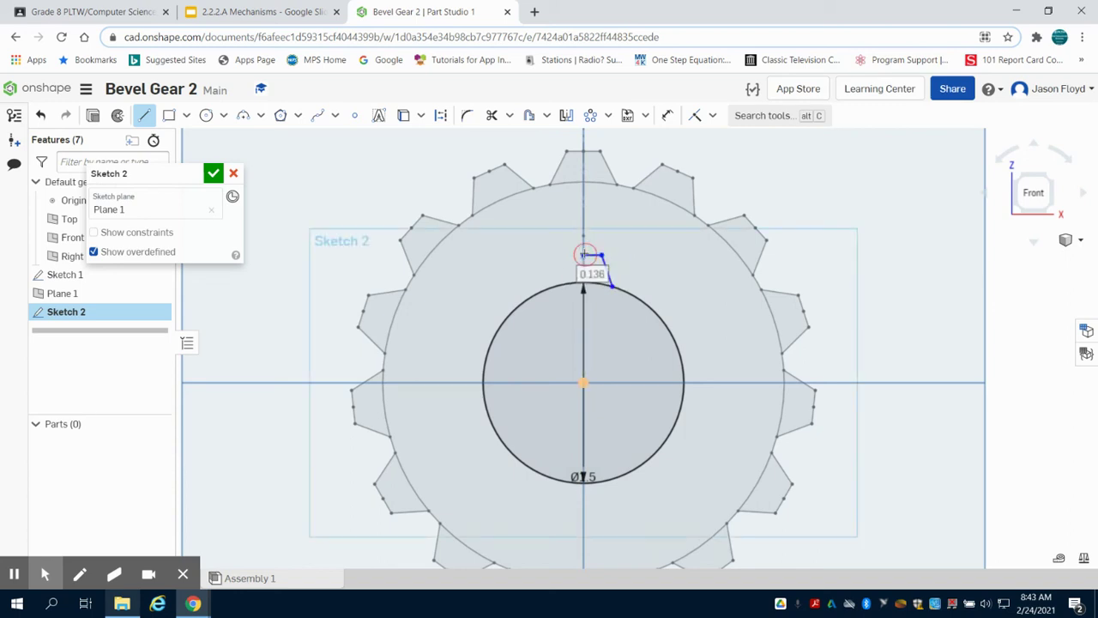
right_click(503, 240)
left_click(554, 248)
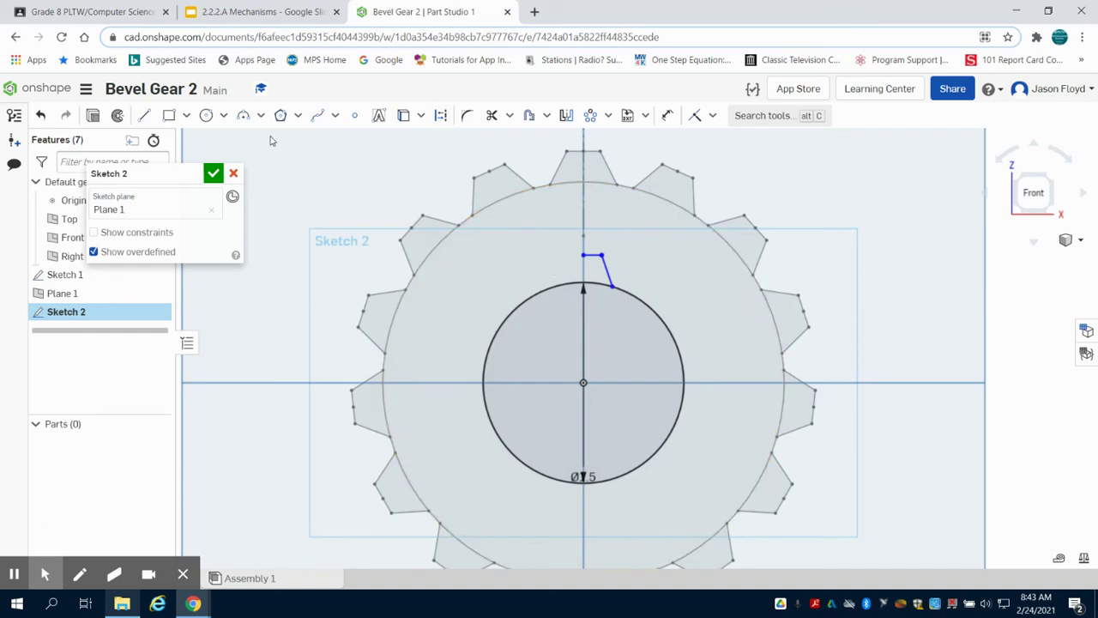
Draw a vertical construction line about 0.99 in long above the origin, running through the inner end of the half tooth's top line
left_click(667, 115)
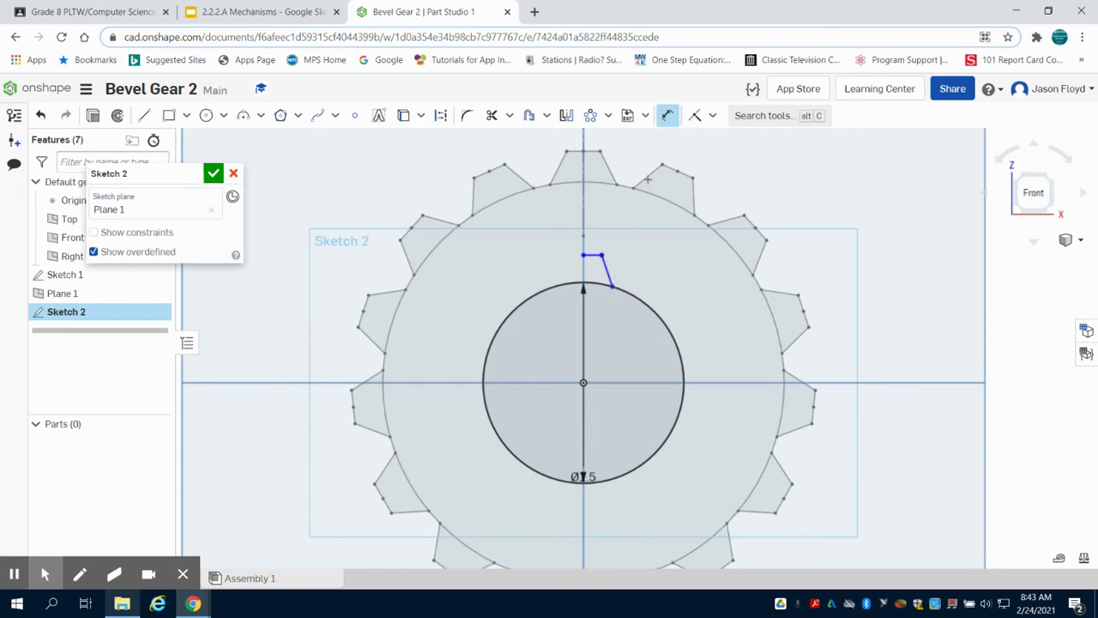
left_click(145, 115)
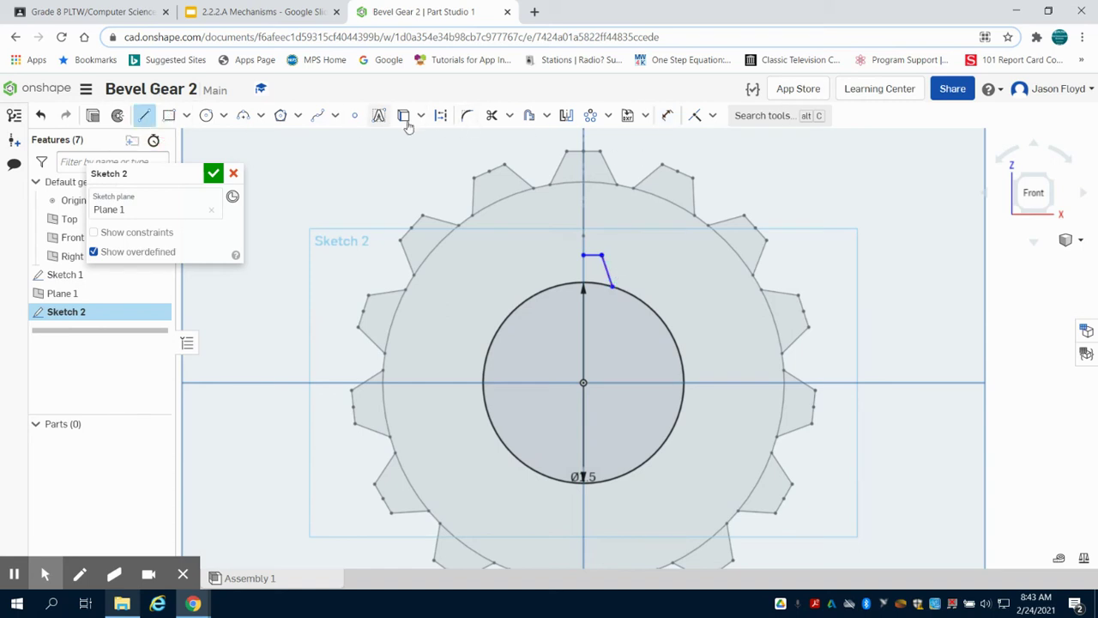
left_click(440, 114)
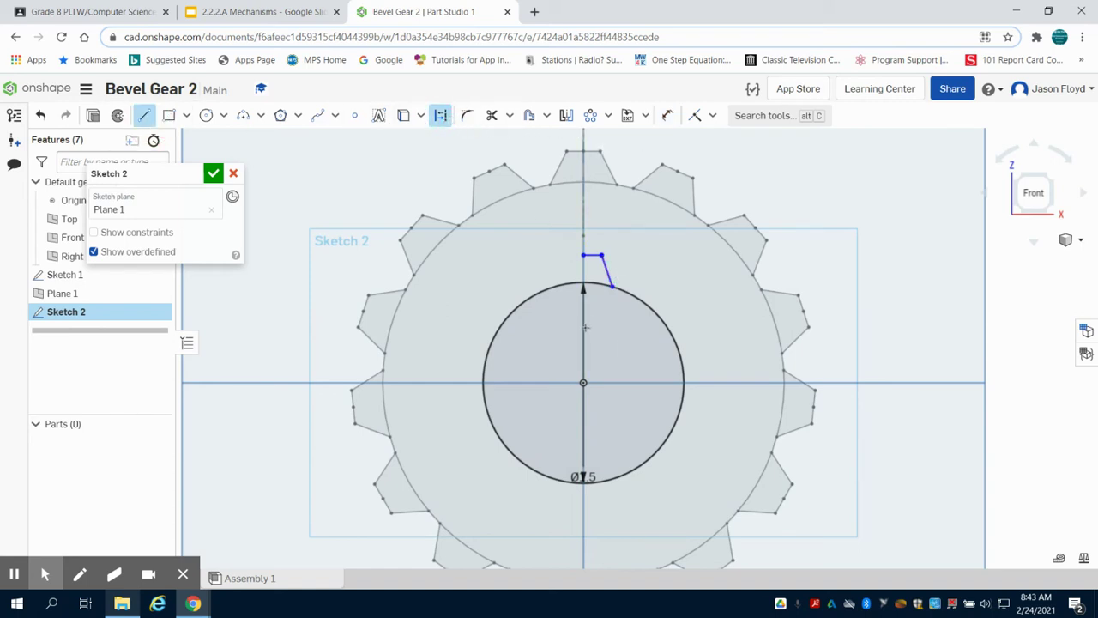
left_click(583, 255)
left_click(584, 195)
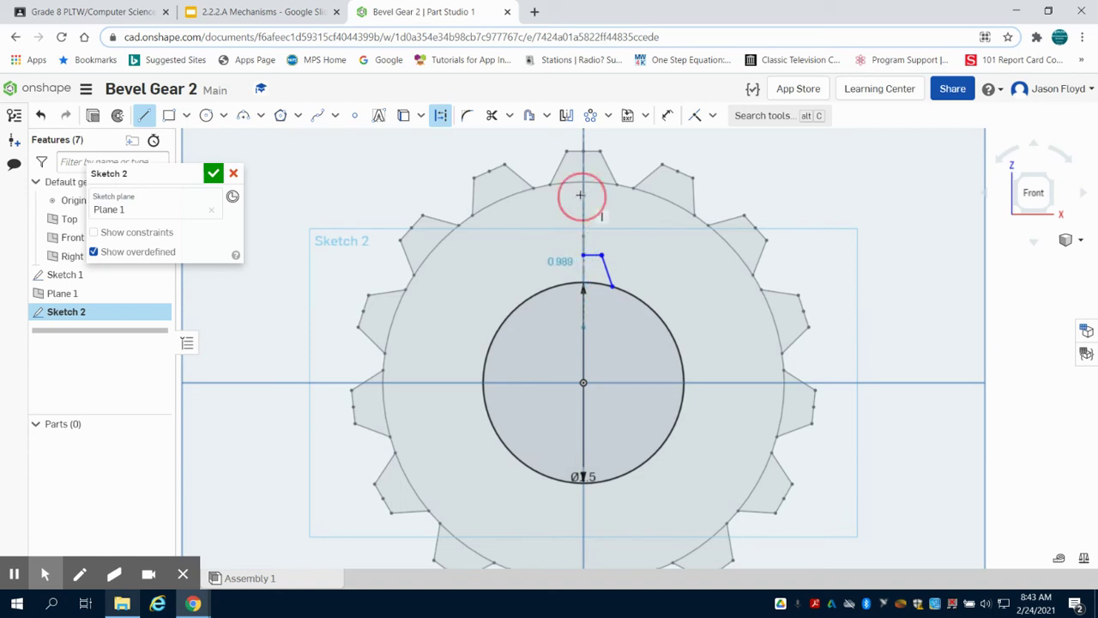
right_click(541, 248)
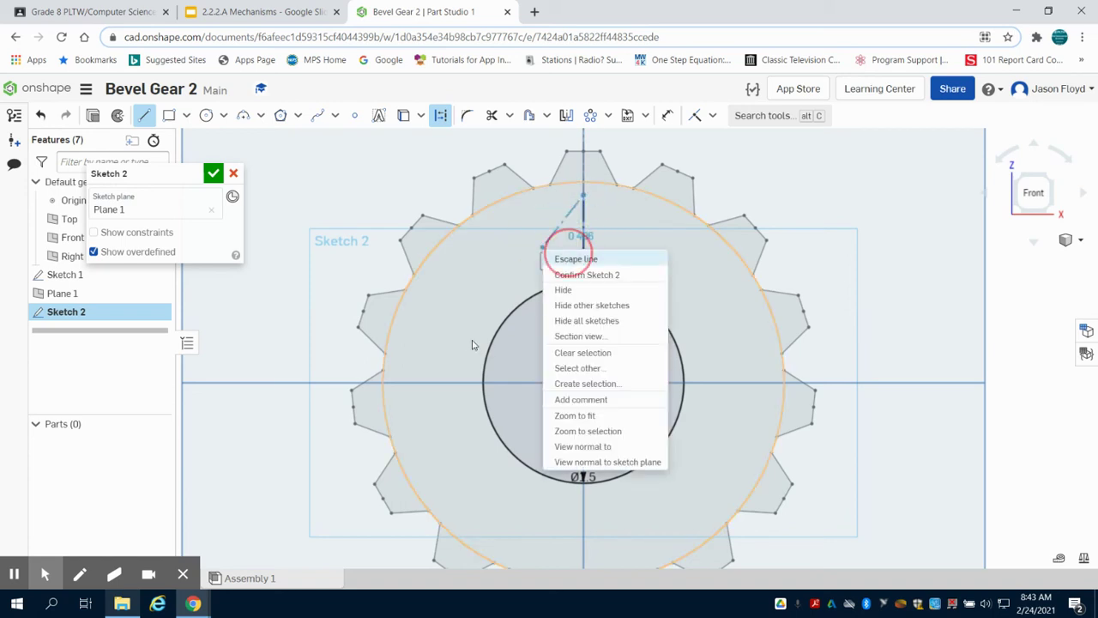
left_click(558, 255)
Dimension the horizontal distance from the vertical axis to the half tooth's base point on the circle as 0.125 in
left_click(668, 114)
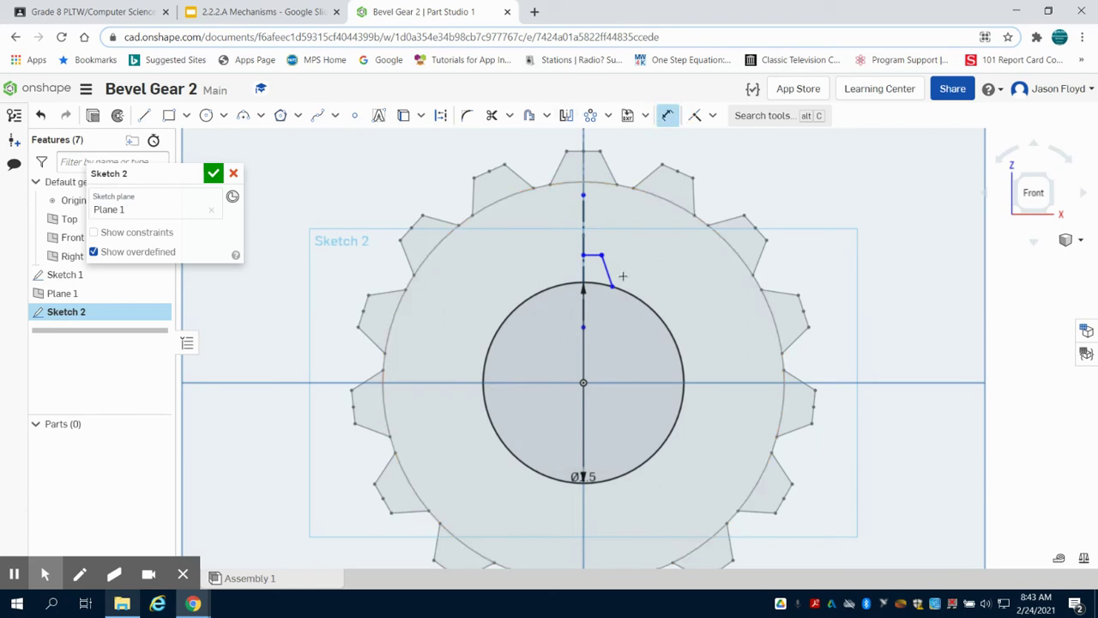
scroll(622, 276, "up", 2)
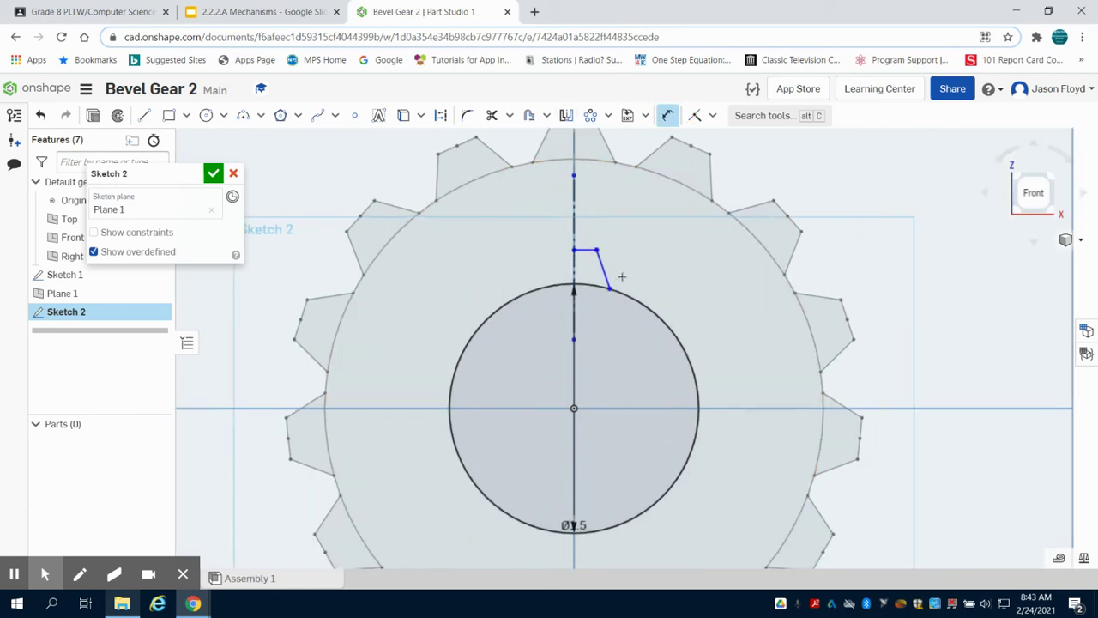
left_click(574, 290)
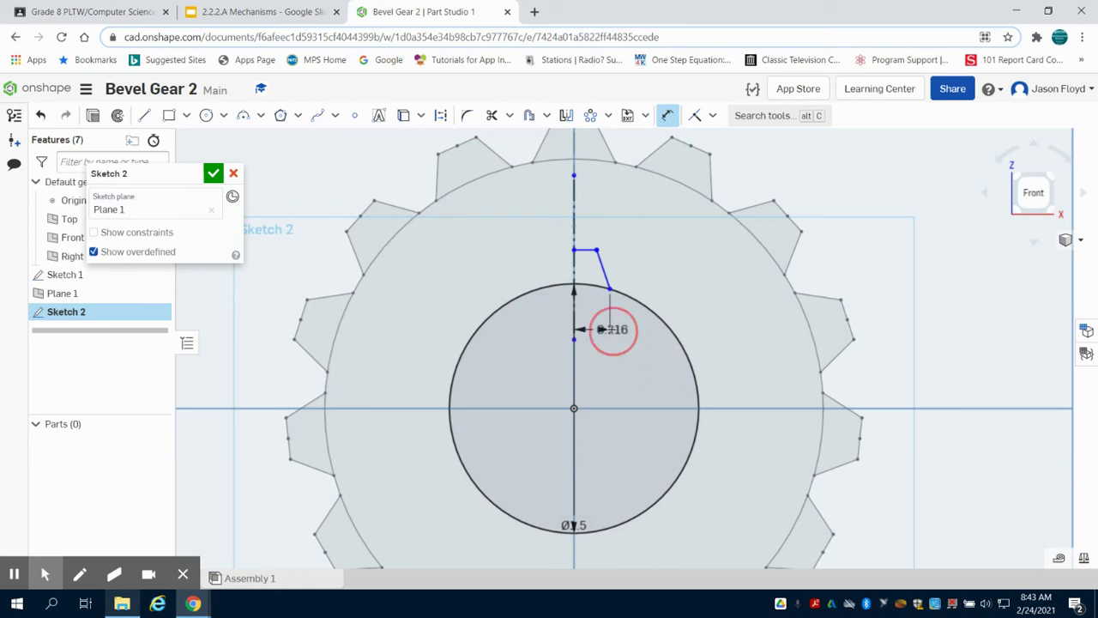
left_click(611, 329)
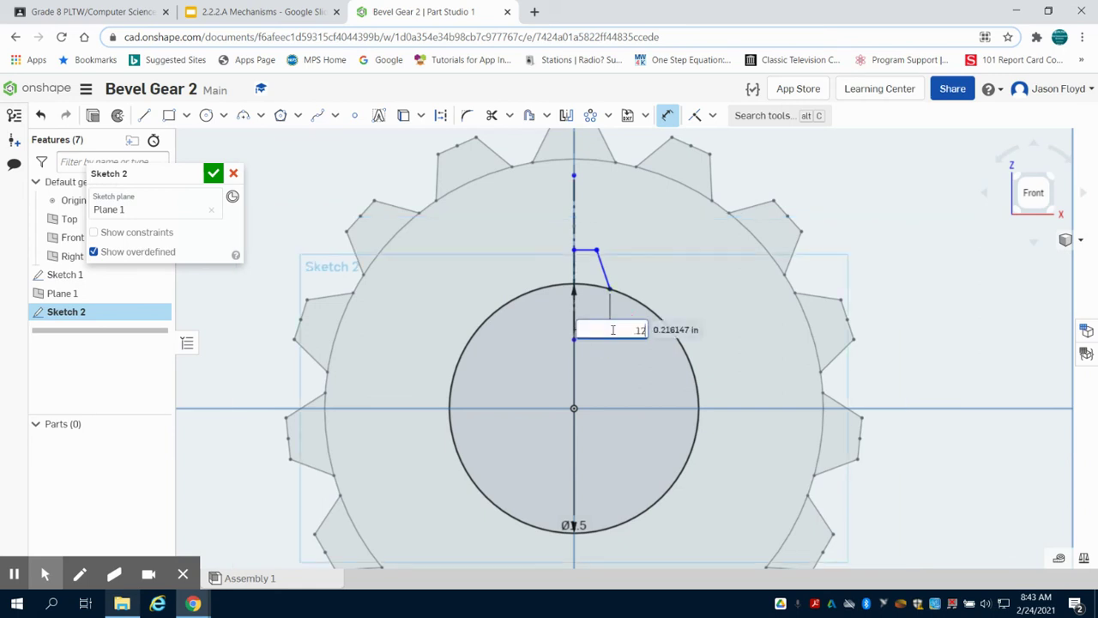
key("Return")
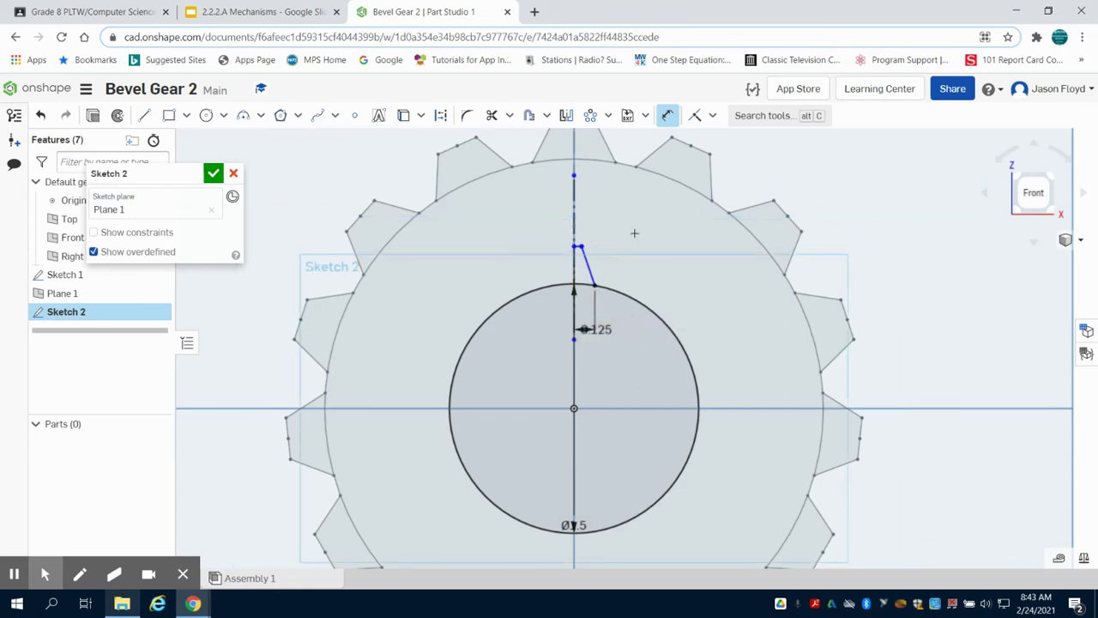
Dimension the half tooth's vertical height from its base point to the top line as 0.2 in
left_click(580, 248)
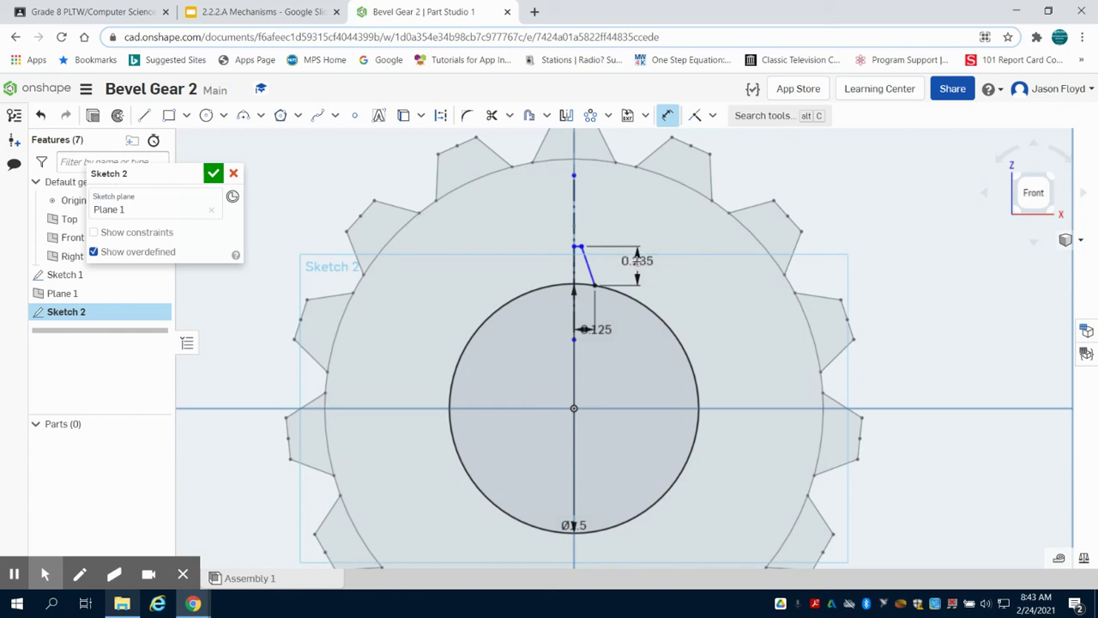
left_click(636, 260)
type("2")
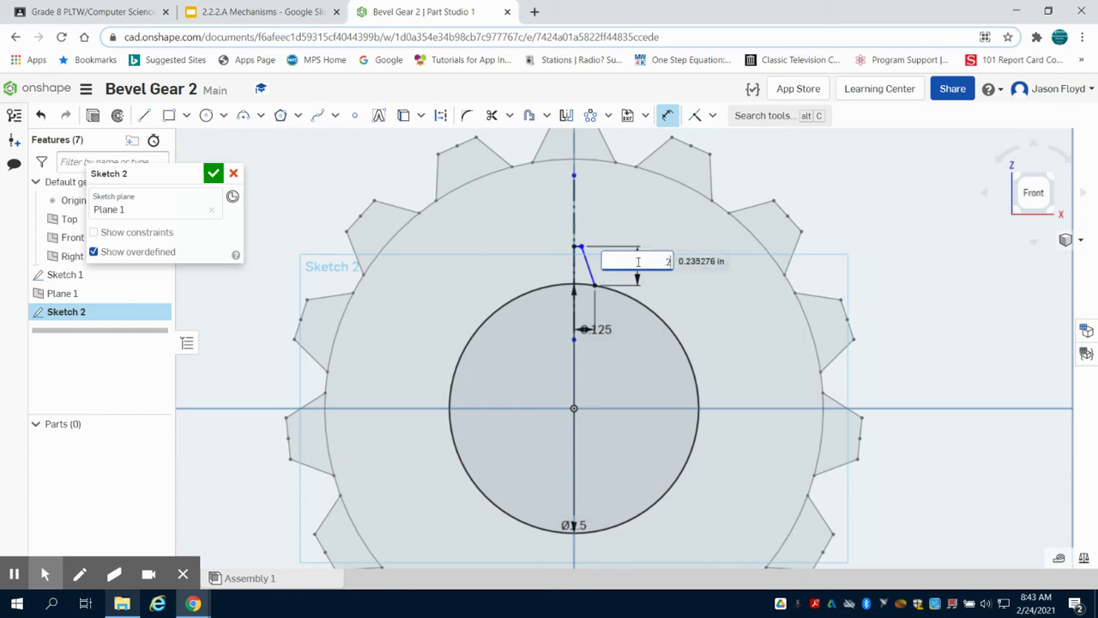
key("Return")
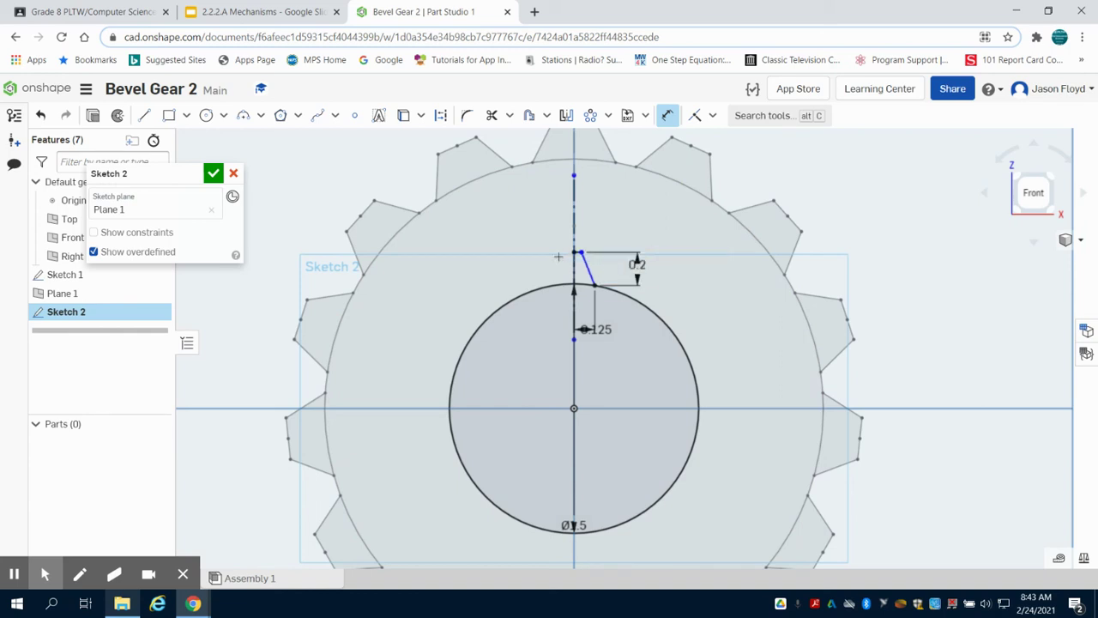
Dimension the half tooth's horizontal top line as 0.08 in long
scroll(569, 257, "up", 3)
left_click(601, 246)
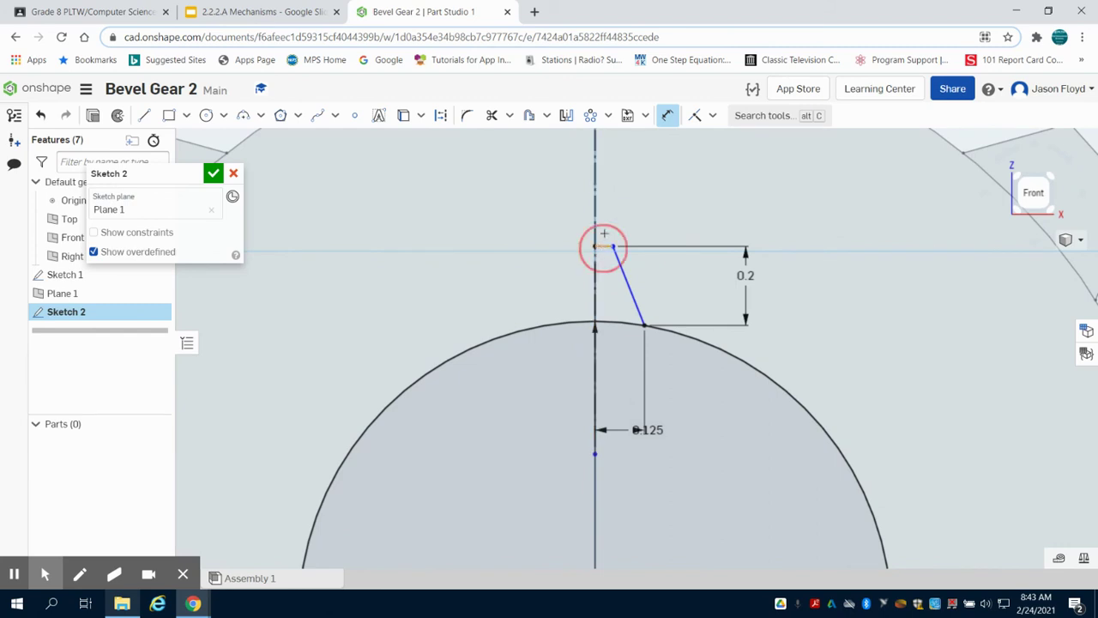
left_click(603, 214)
key("BackSpace")
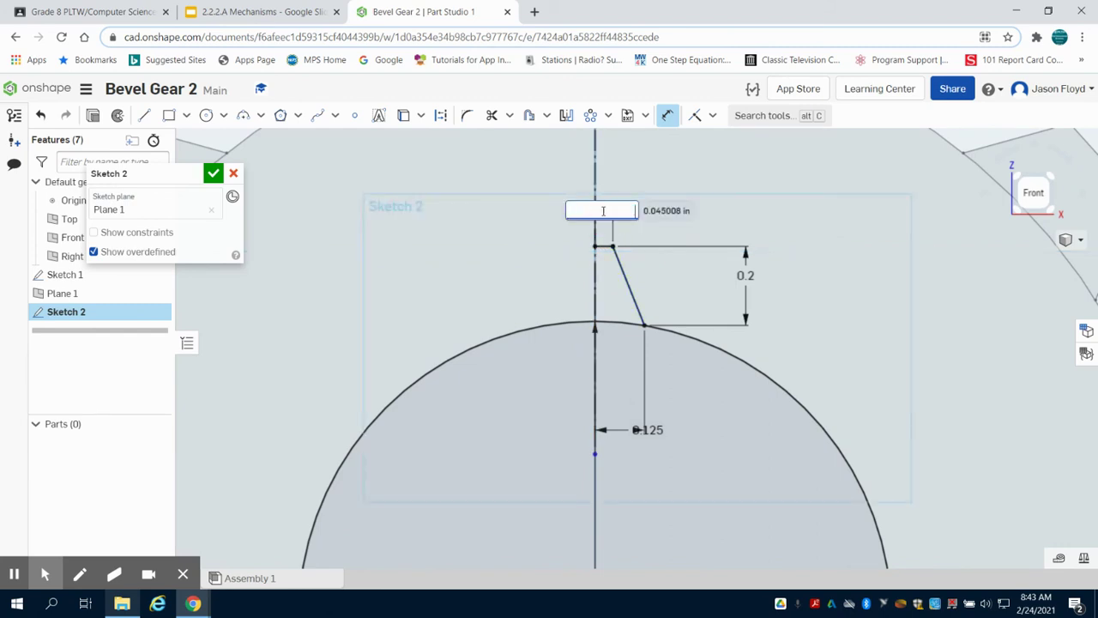
type(".08")
key("Return")
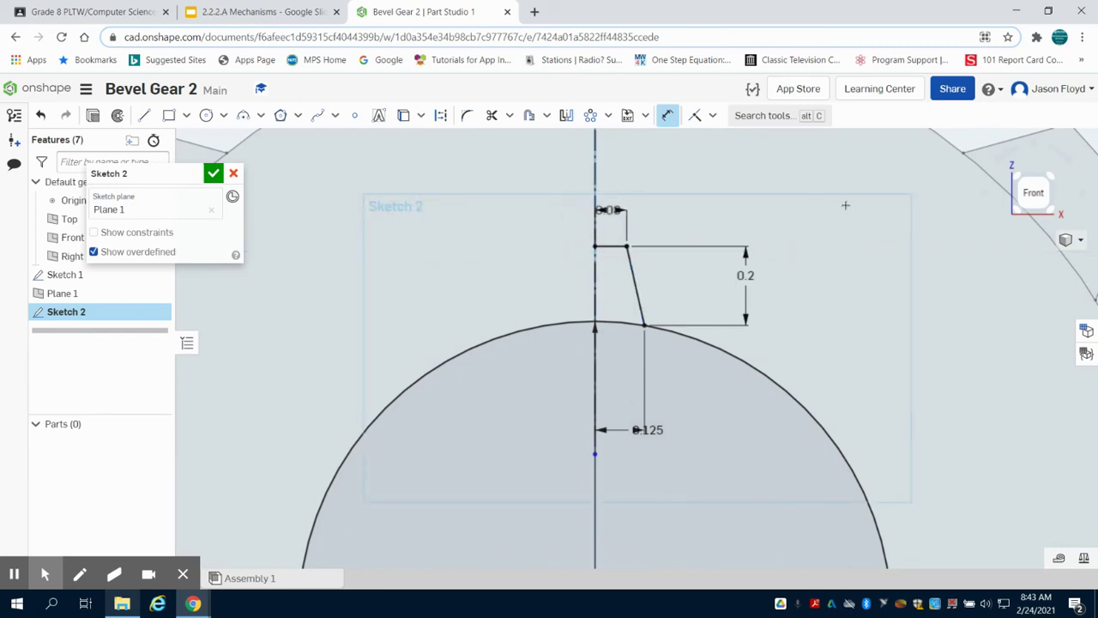
Mirror the half tooth's top line and slanted flank about the vertical construction line to complete the tooth
left_click(562, 112)
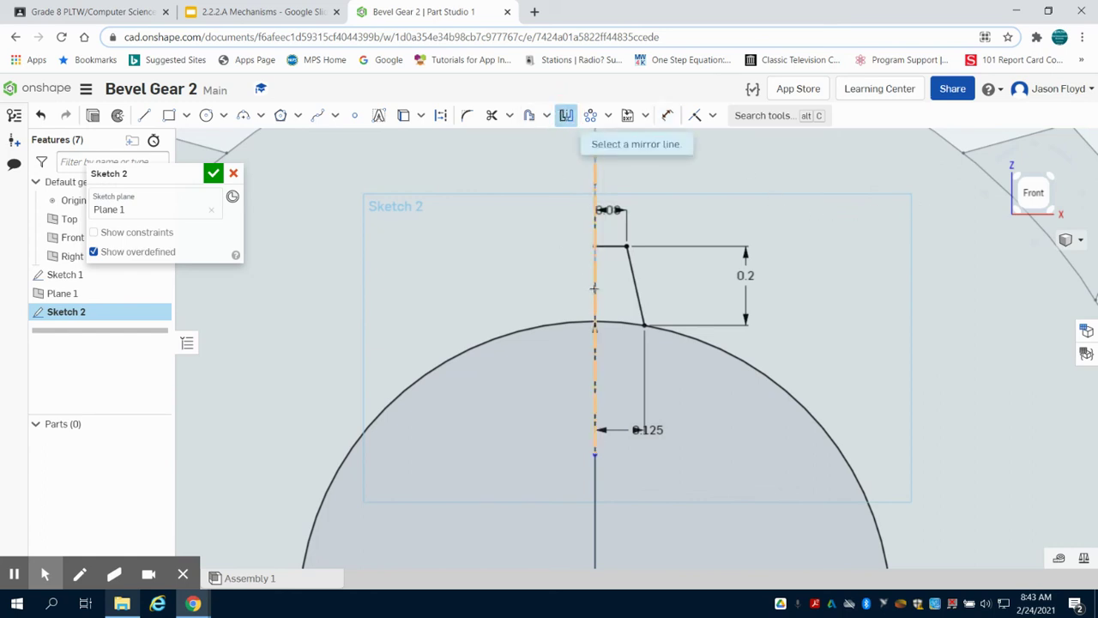
left_click(595, 292)
left_click(613, 247)
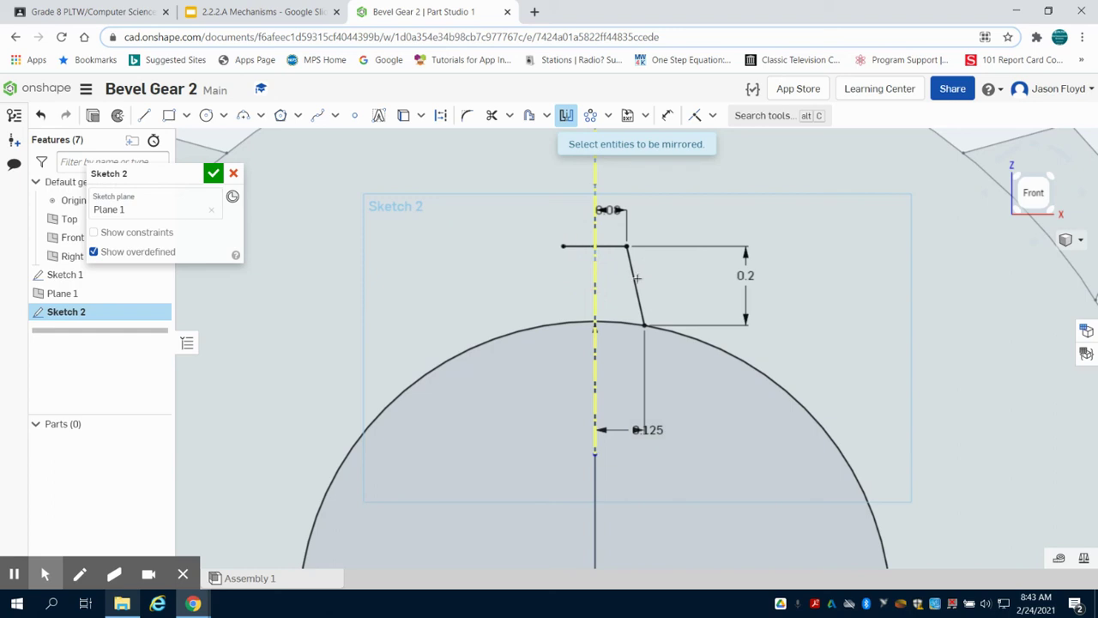
left_click(636, 284)
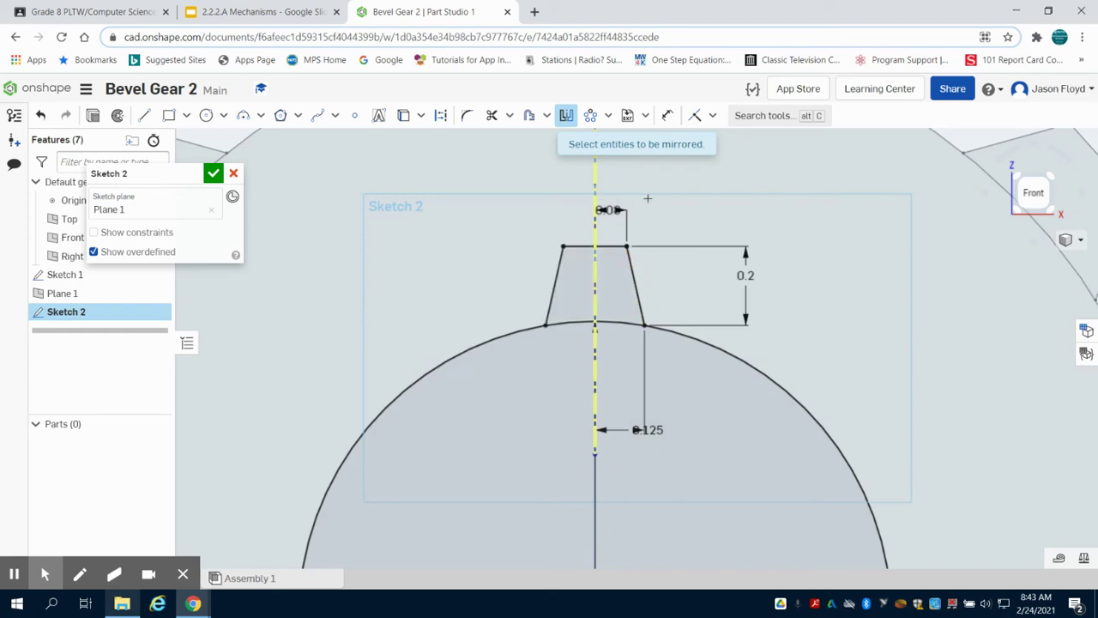
Circular-pattern the tooth's flanks and top lines around the origin with 15 instances and finish the sketch
left_click(590, 117)
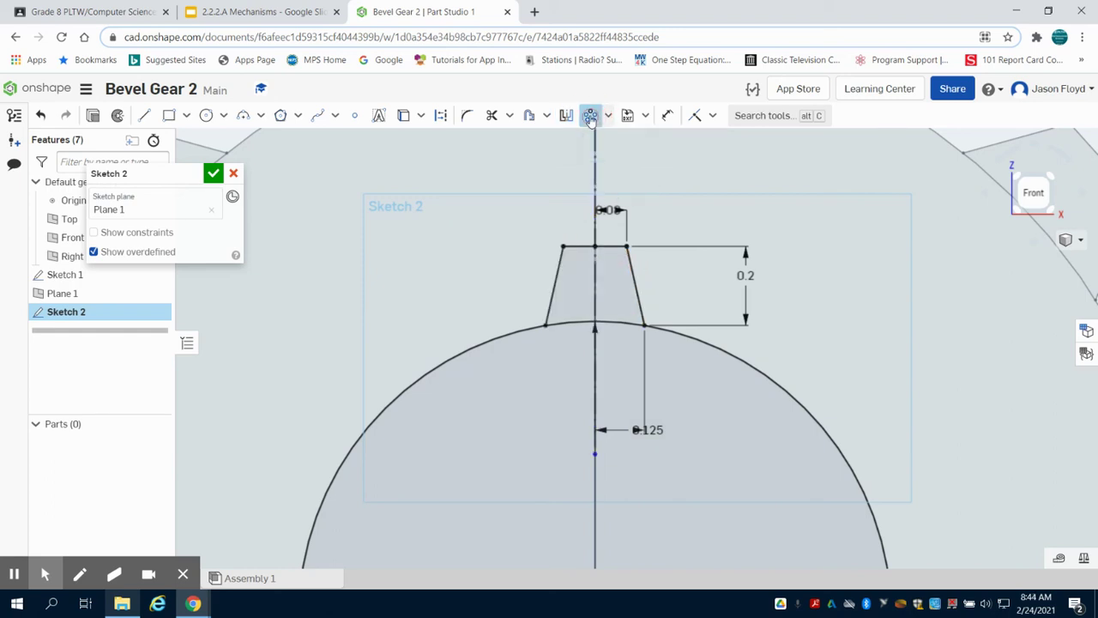
scroll(603, 269, "down", 1)
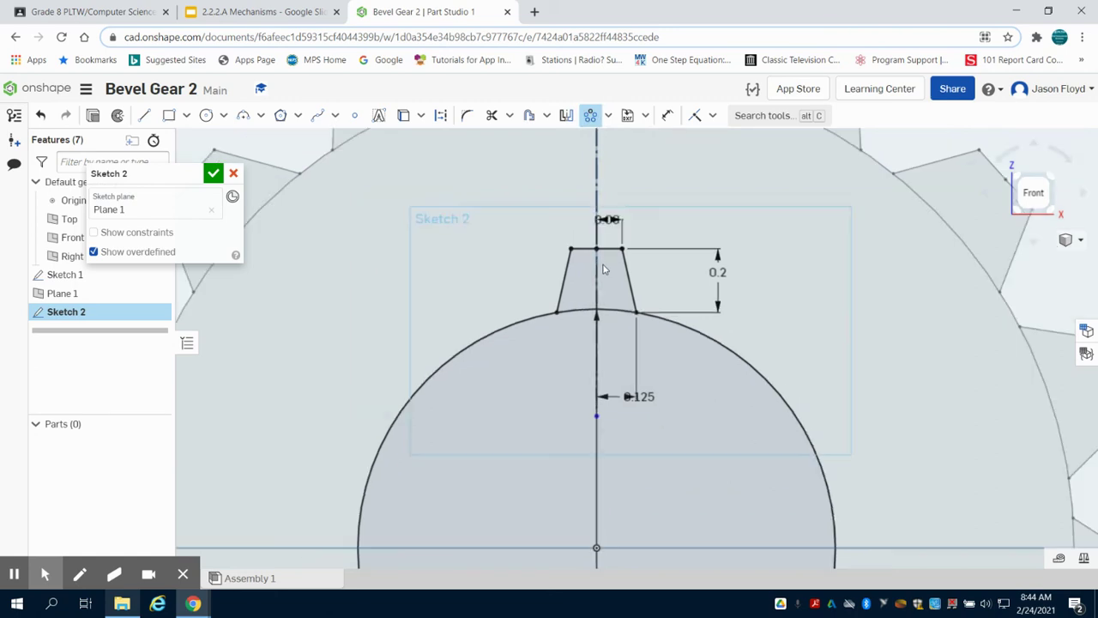
left_click(625, 271)
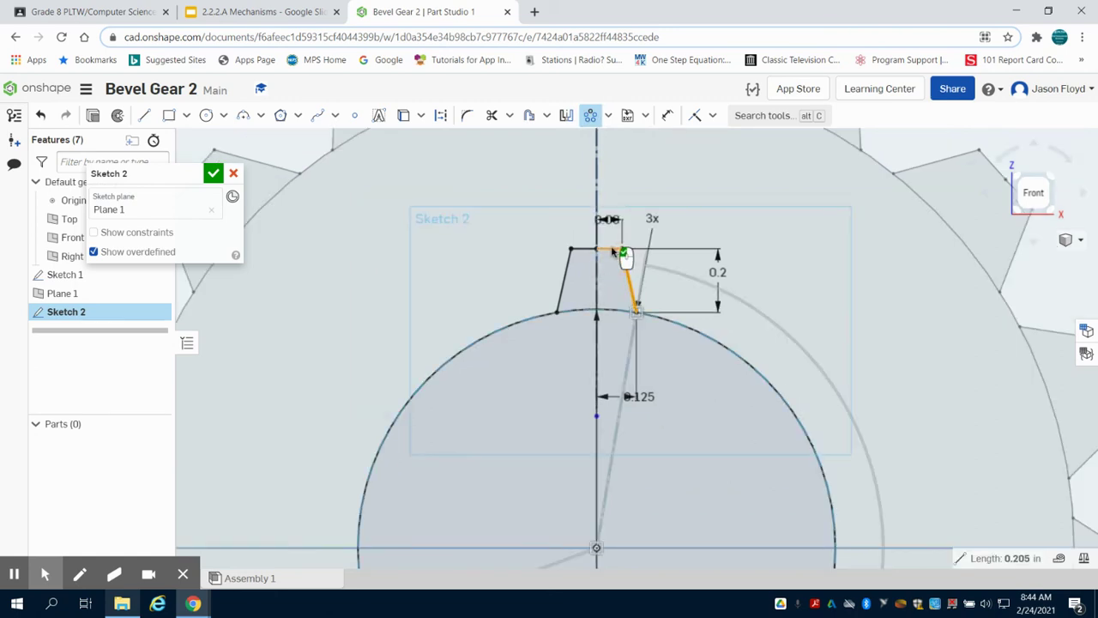
left_click(586, 250)
left_click(569, 271)
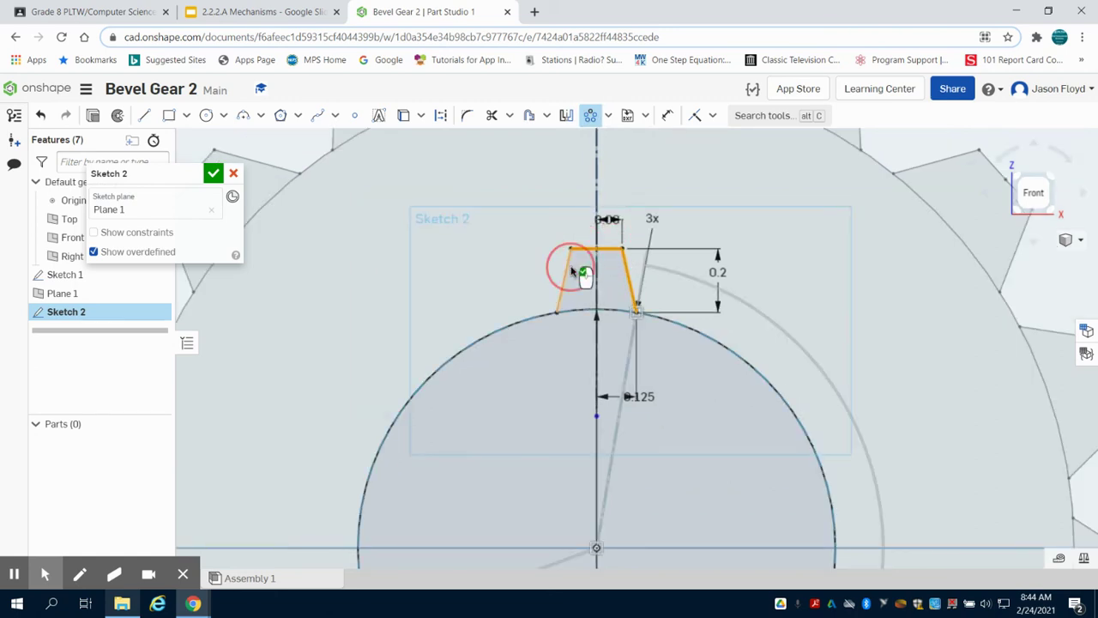
left_click(806, 302)
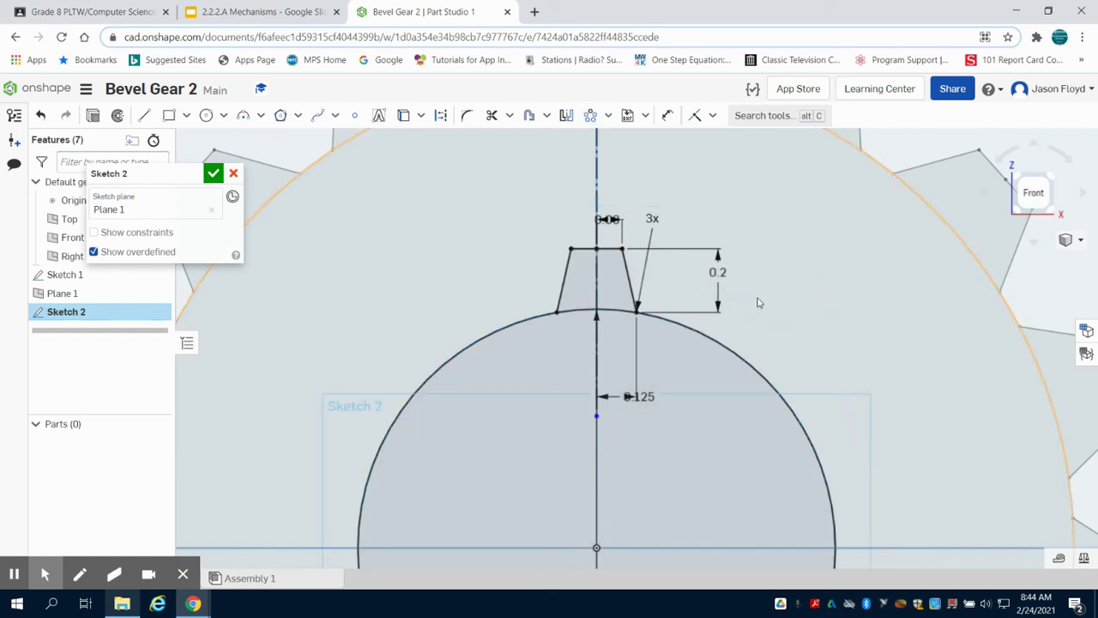
double_click(652, 217)
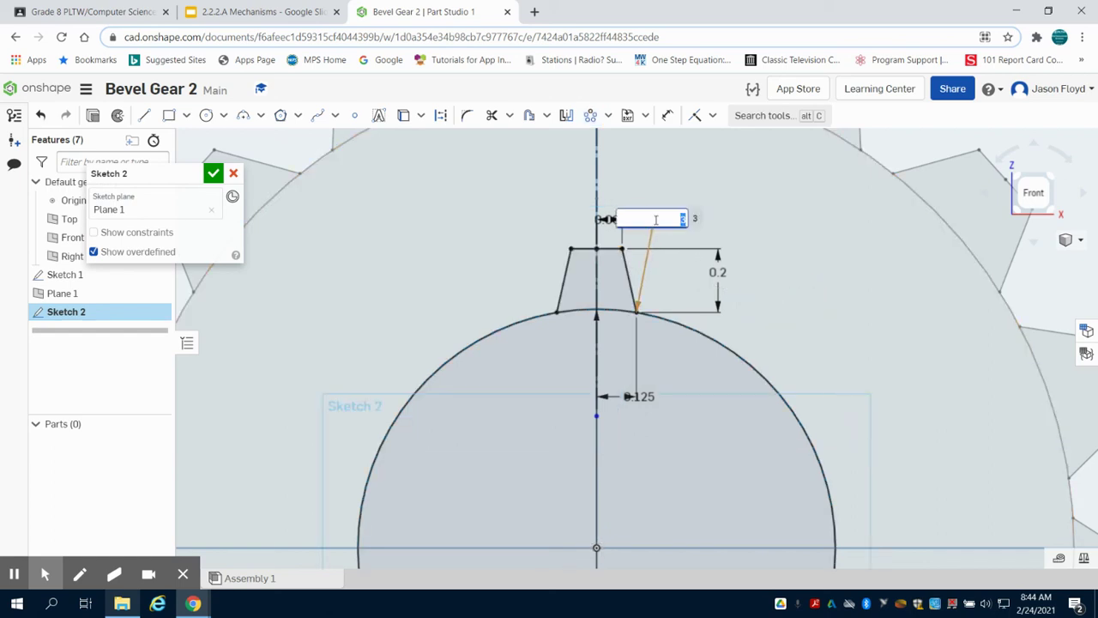
key("Return")
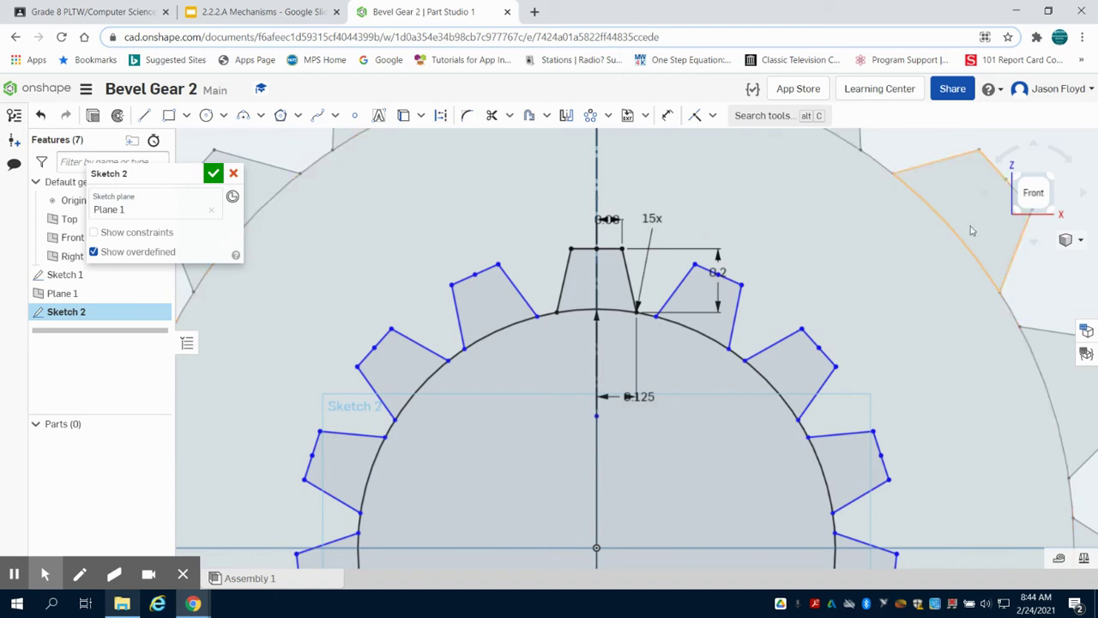
left_click(214, 173)
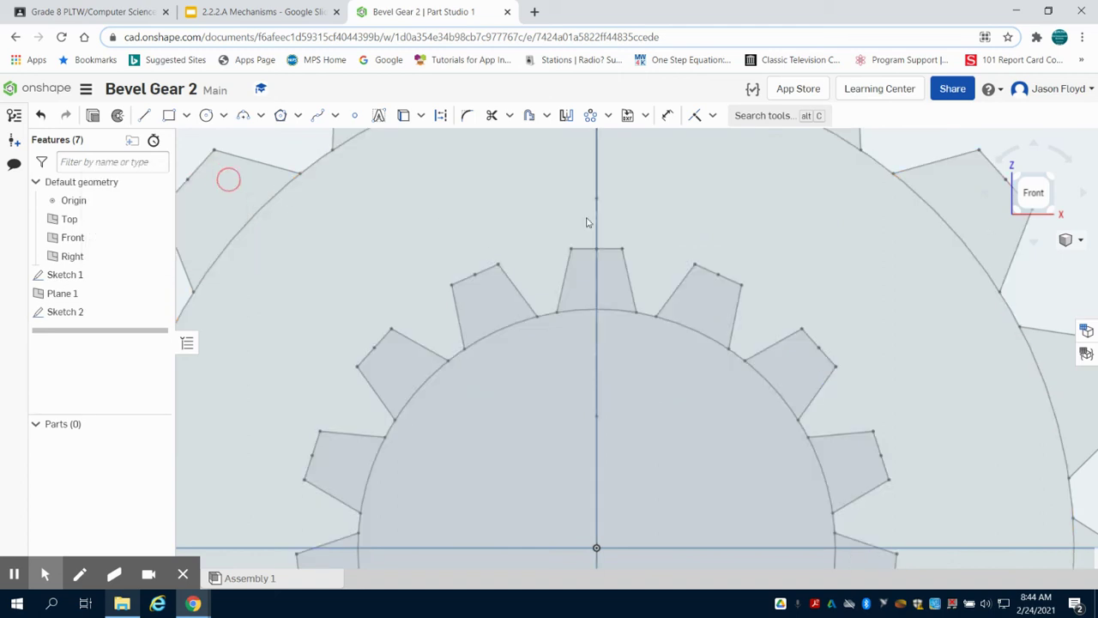
Loft a new solid between the large gear profile in Sketch 1 and the small gear profile in Sketch 2
left_click(1039, 189)
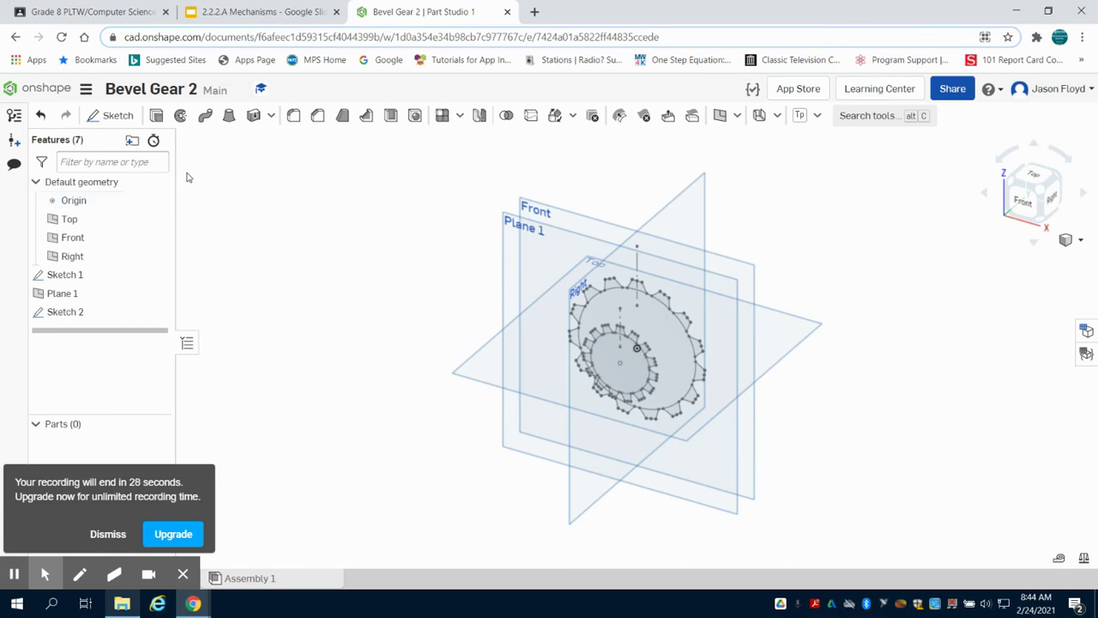
left_click(227, 116)
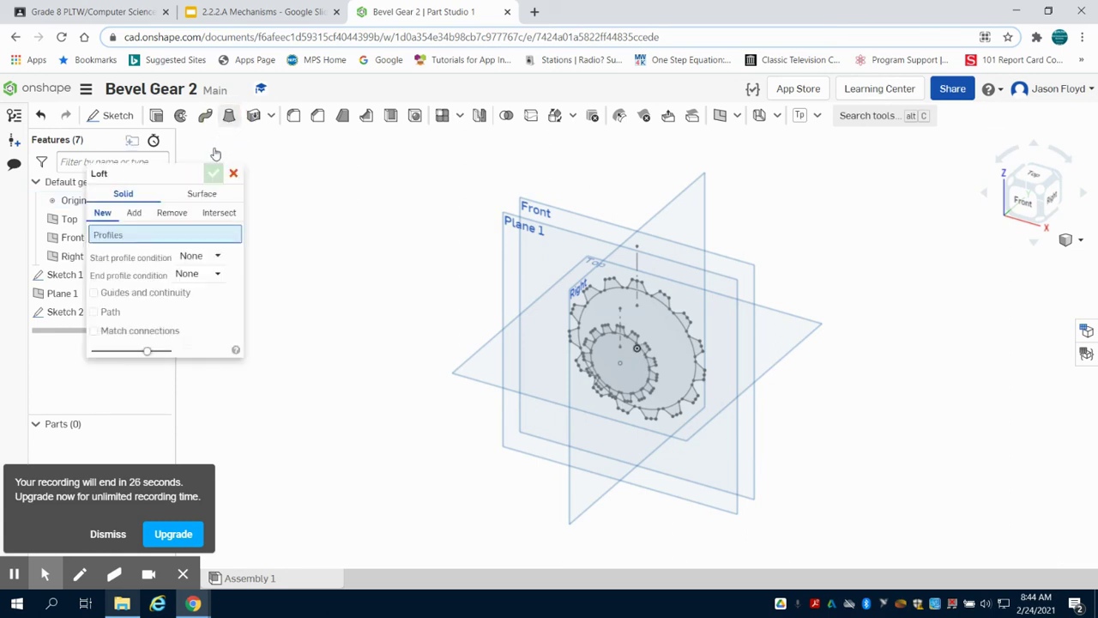
left_click(67, 276)
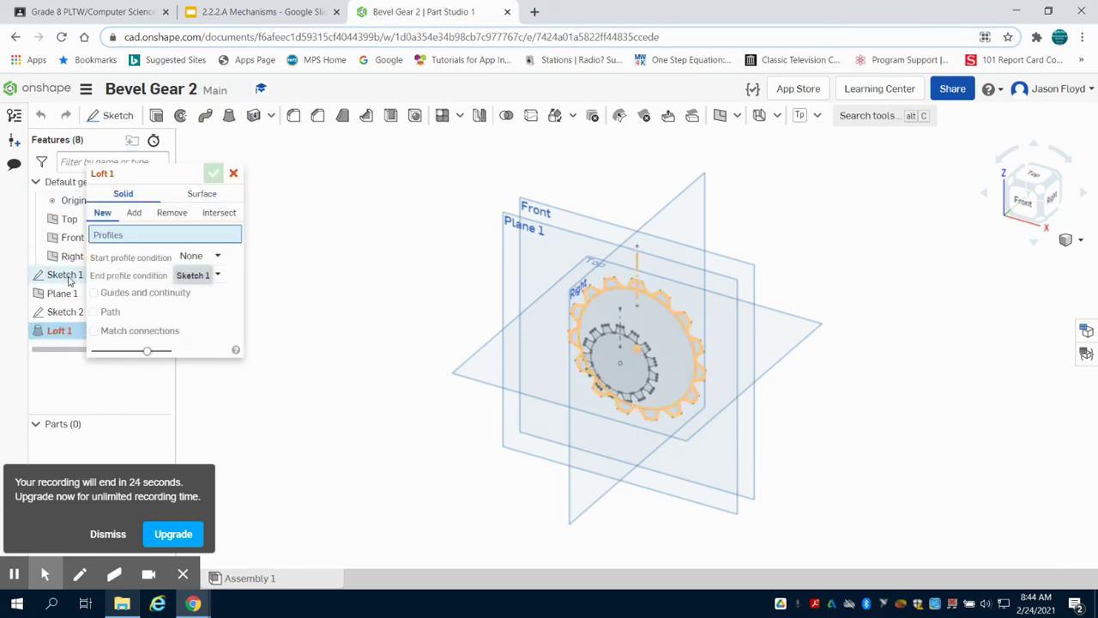
left_click(64, 312)
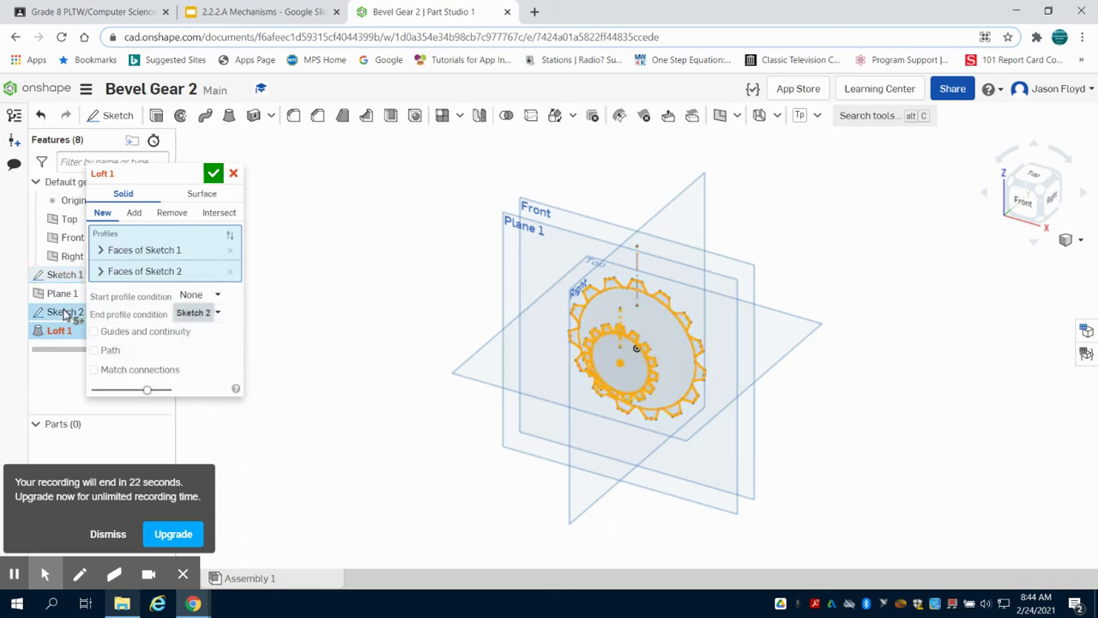
left_click(213, 172)
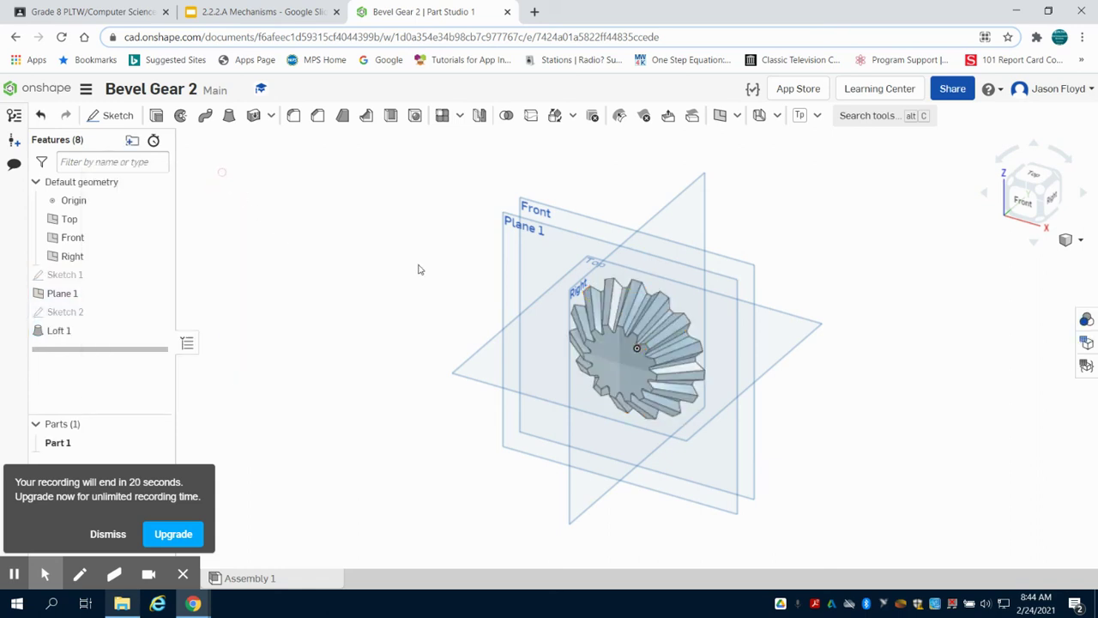